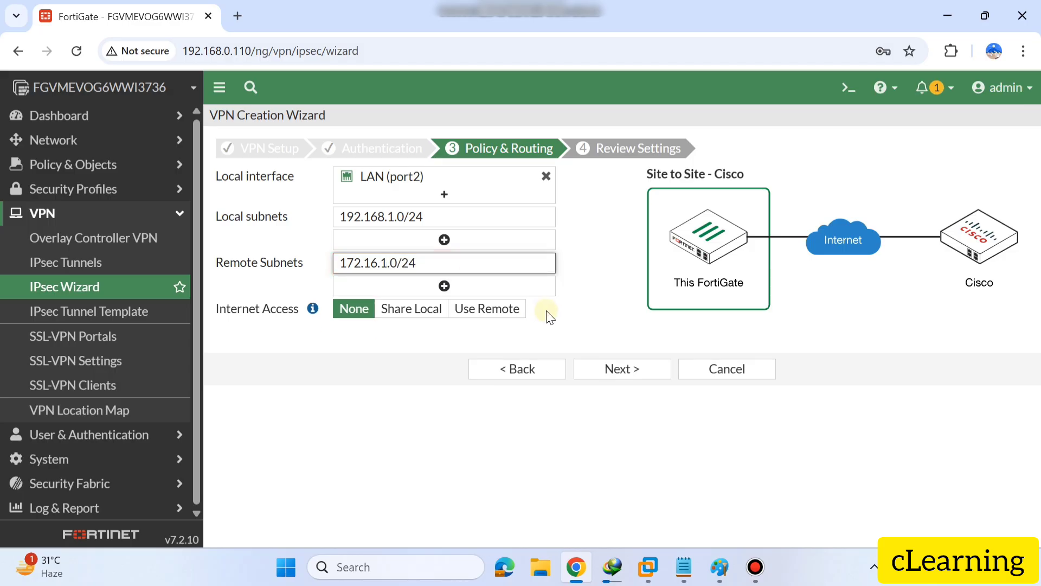
Finish the policy and routing page of the VPN wizard and create the site-to-site tunnel from the reviewed settings
click(547, 311)
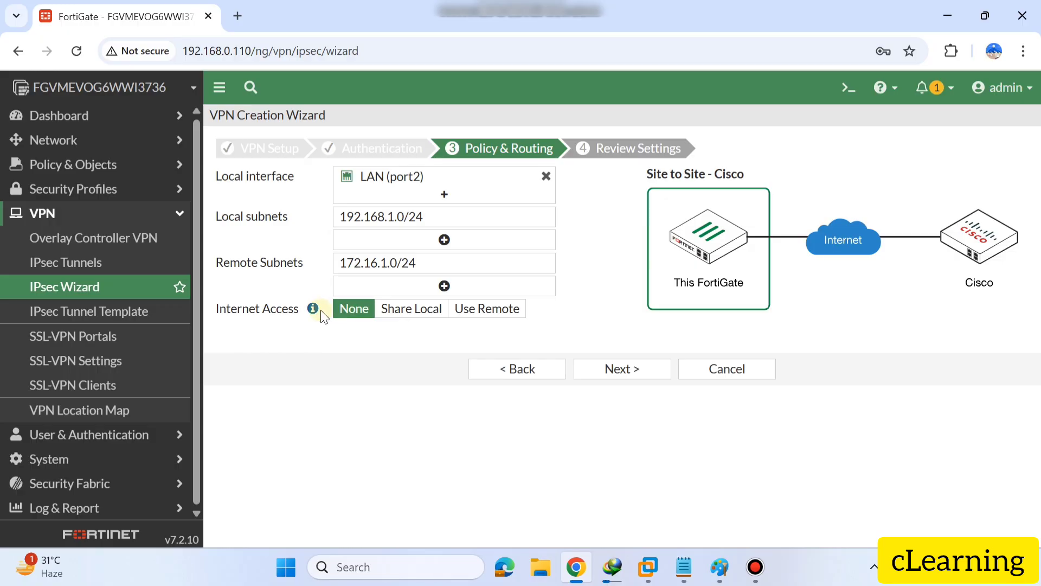
mouse_move(317, 315)
click(616, 370)
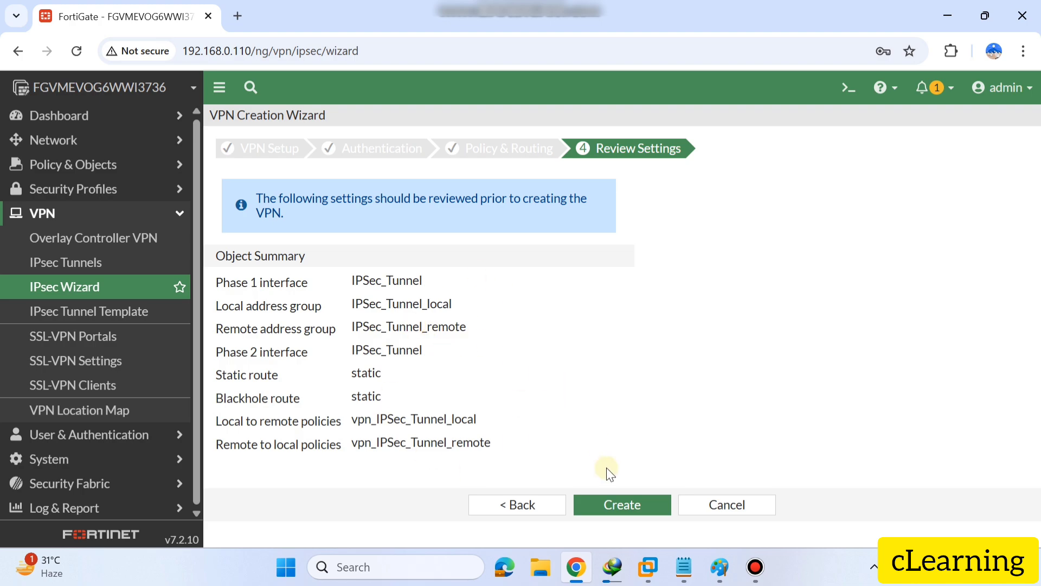
click(613, 504)
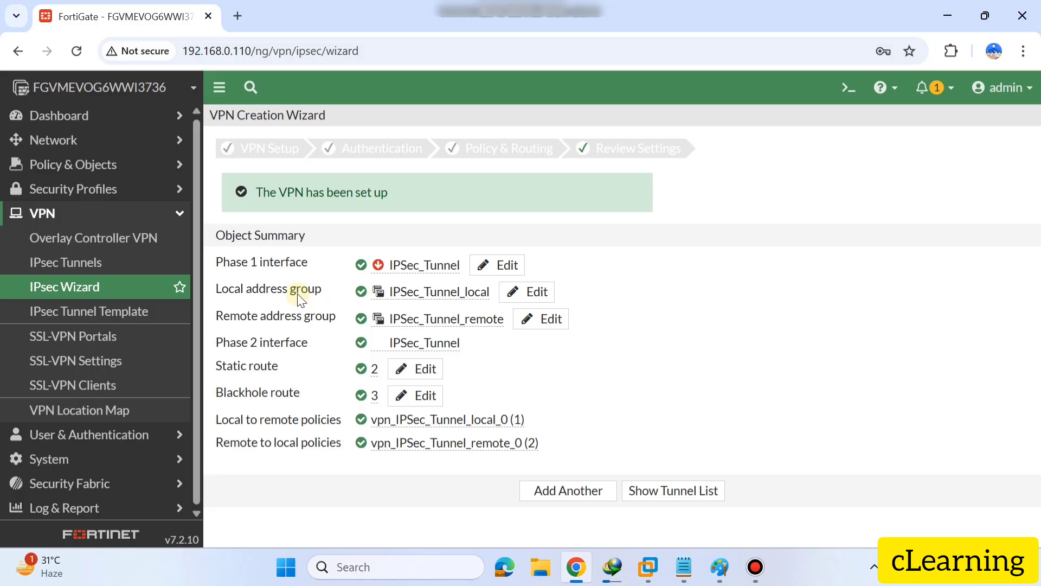
Open IPSec_Tunnel from the list of IPsec tunnels for editing and convert it to a custom tunnel
mouse_move(376, 296)
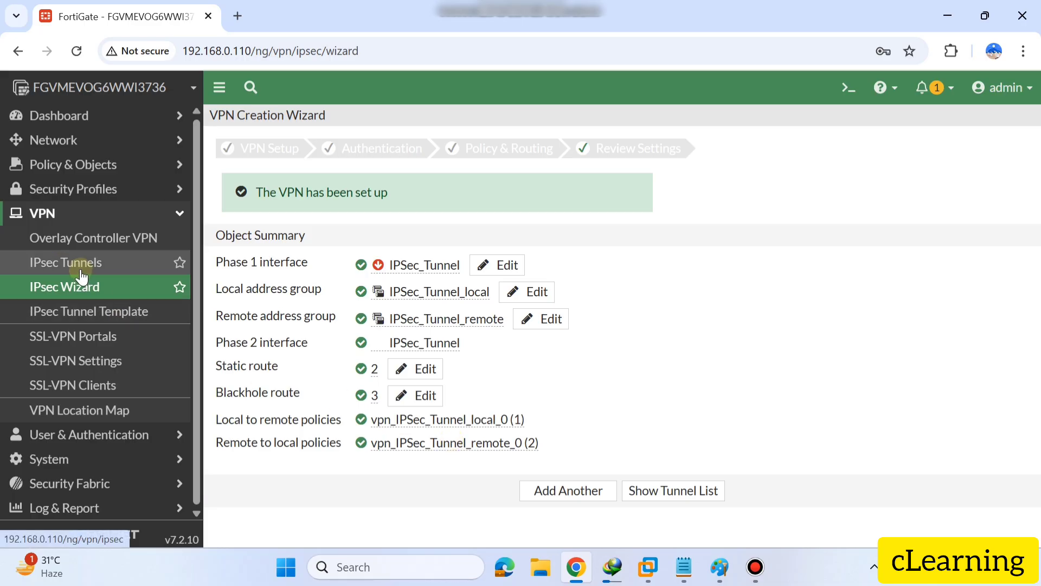
click(90, 290)
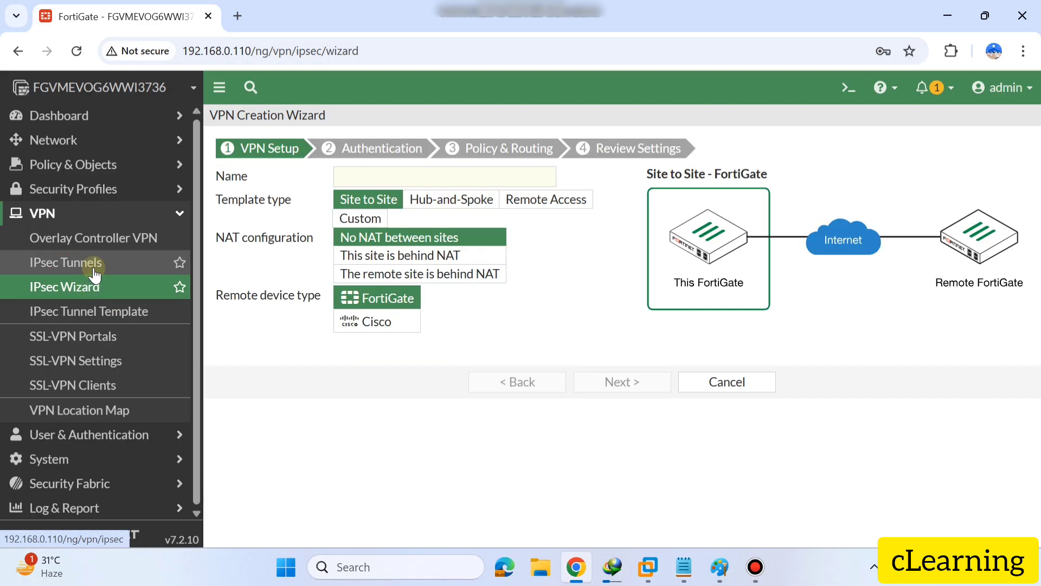
click(94, 266)
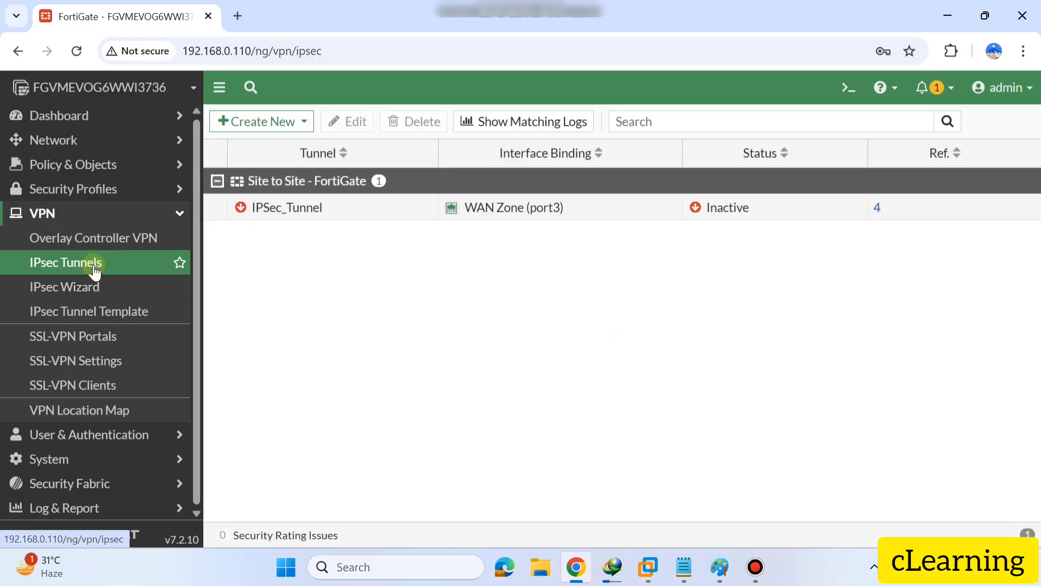
double_click(379, 211)
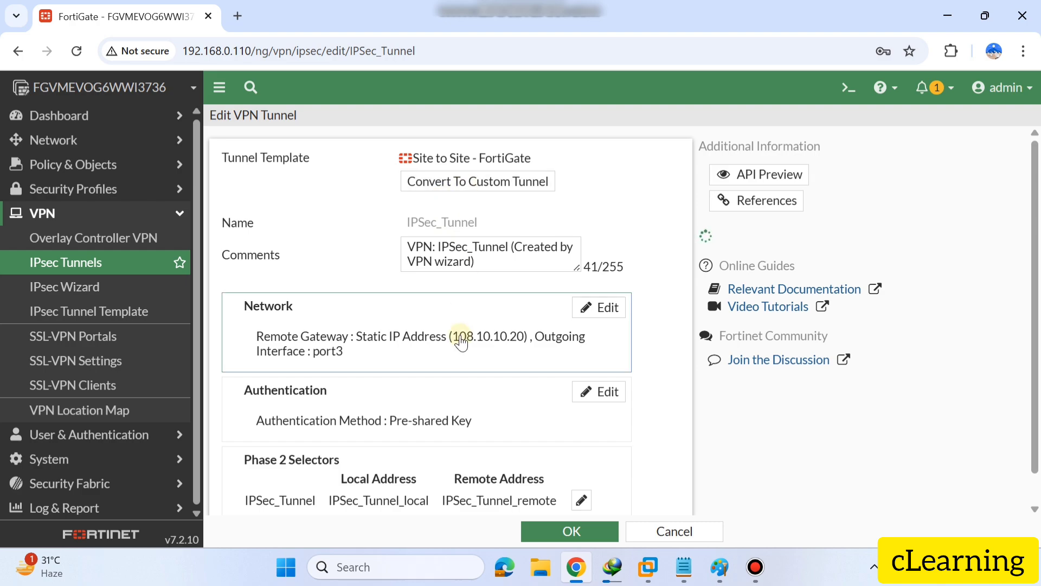
scroll(461, 342, down, 1)
scroll(461, 342, up, 1)
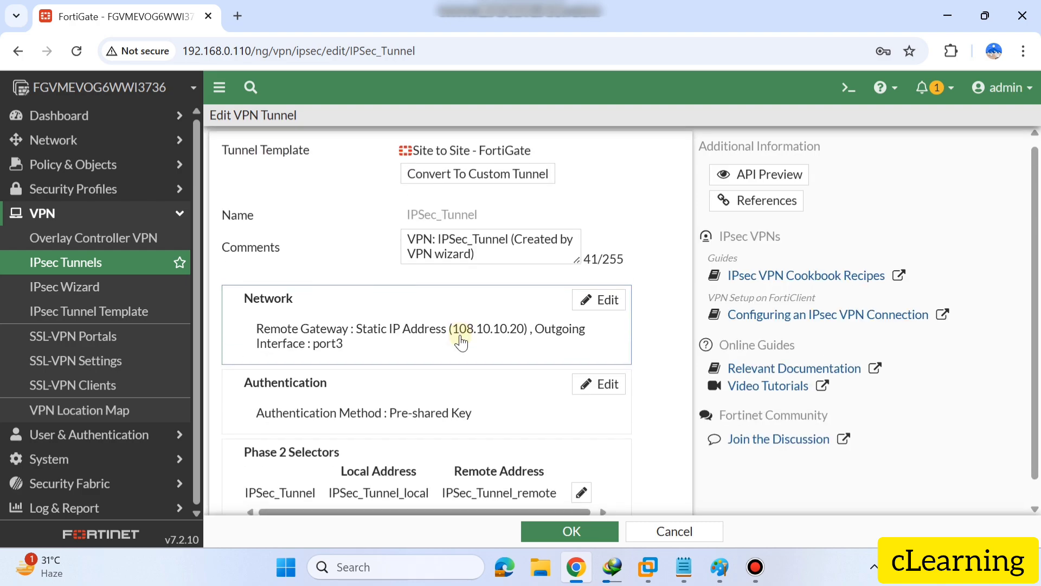
scroll(461, 342, down, 1)
scroll(461, 342, up, 1)
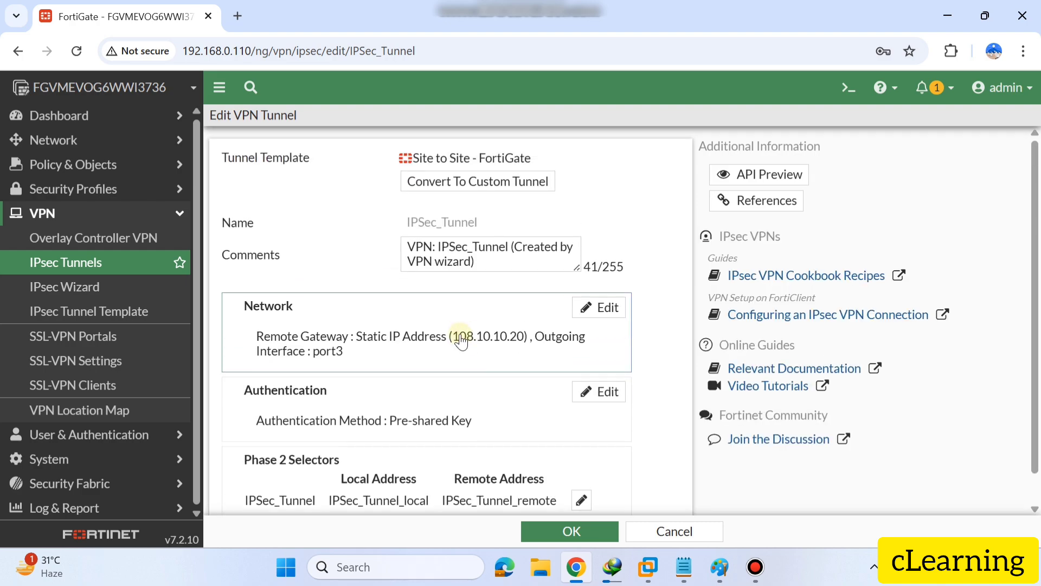
click(480, 185)
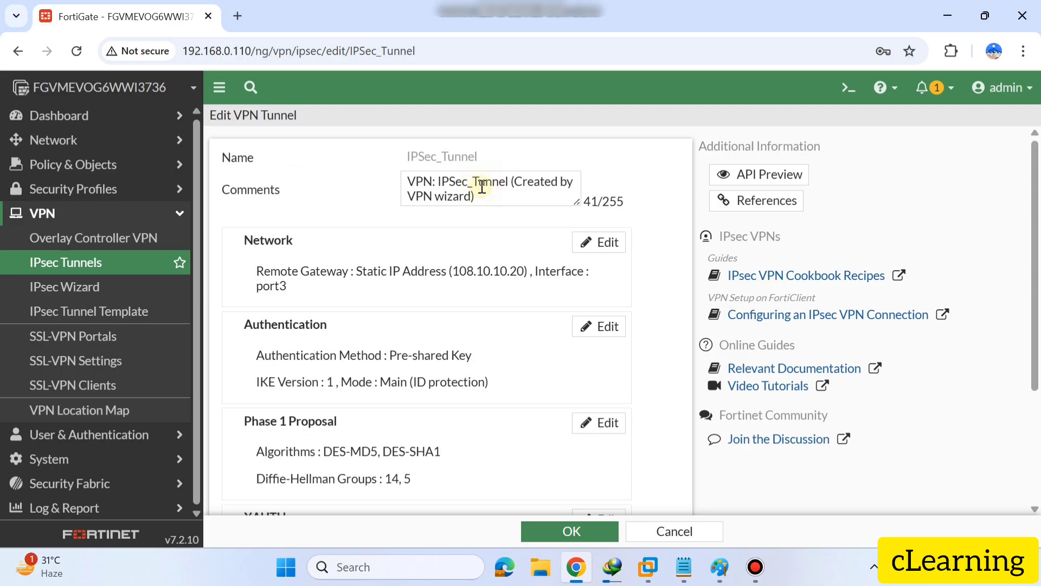
Review the tunnel's Network settings, including remote gateway, interface, NAT traversal and dead peer detection, and close the section
click(612, 249)
scroll(485, 338, down, 1)
scroll(484, 337, down, 1)
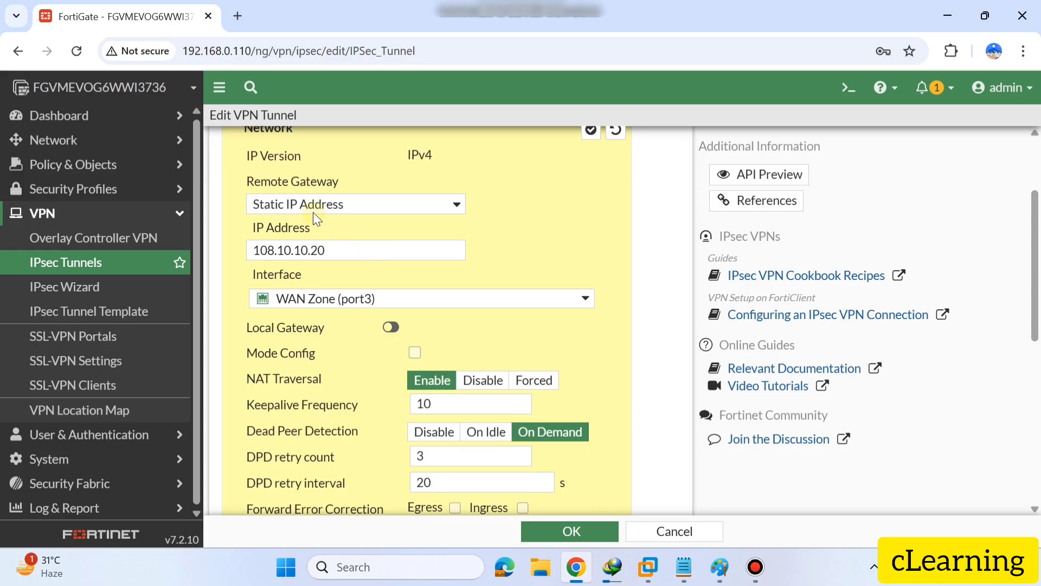
scroll(361, 326, down, 1)
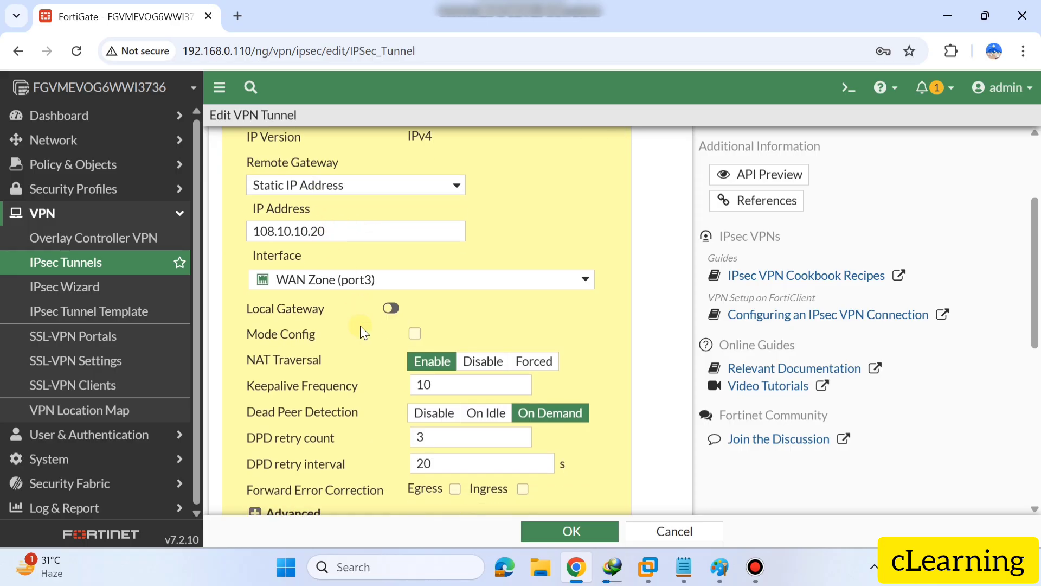
scroll(360, 326, up, 1)
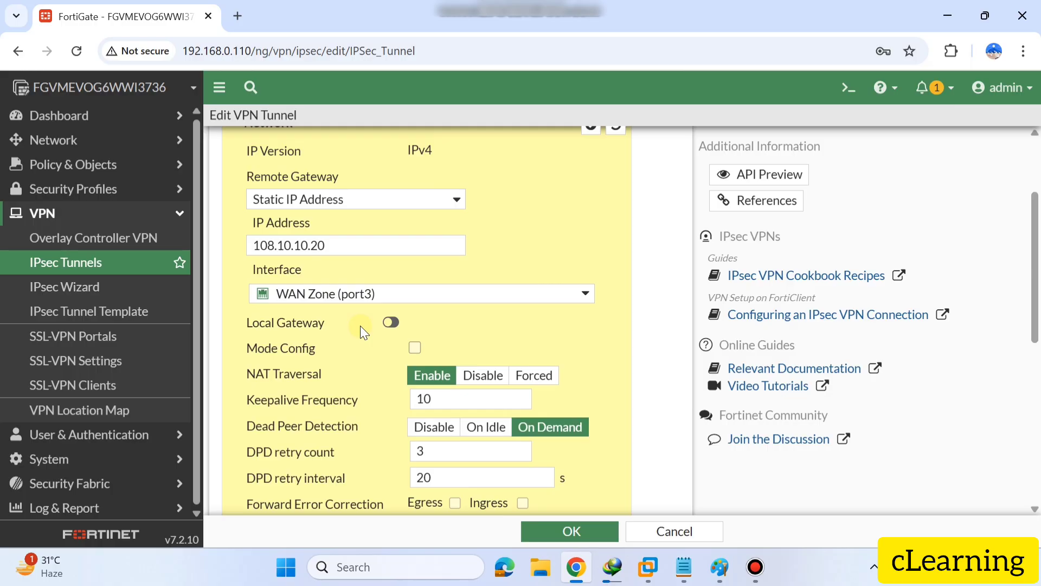
scroll(360, 326, up, 2)
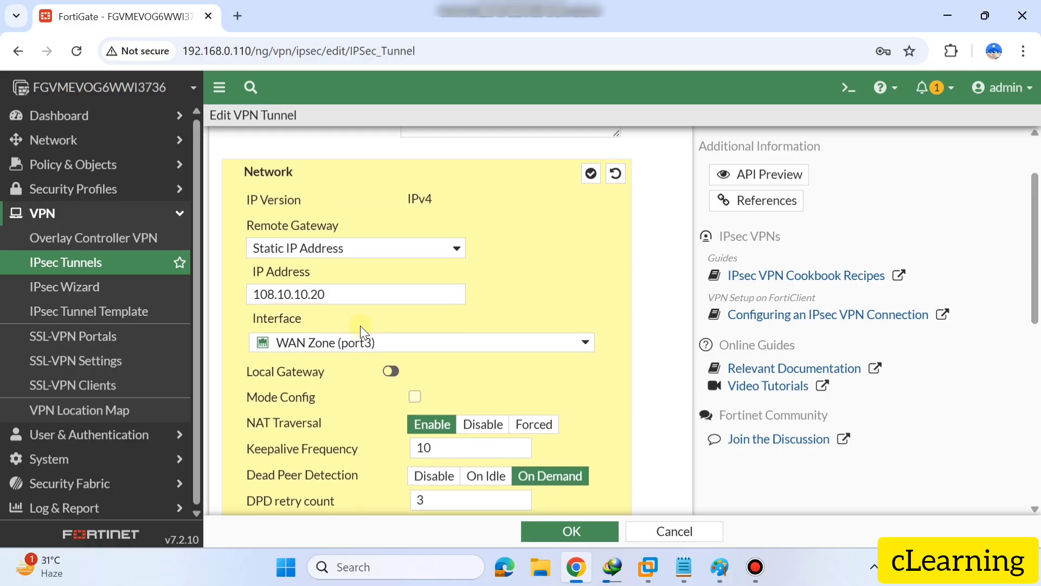
scroll(341, 362, down, 3)
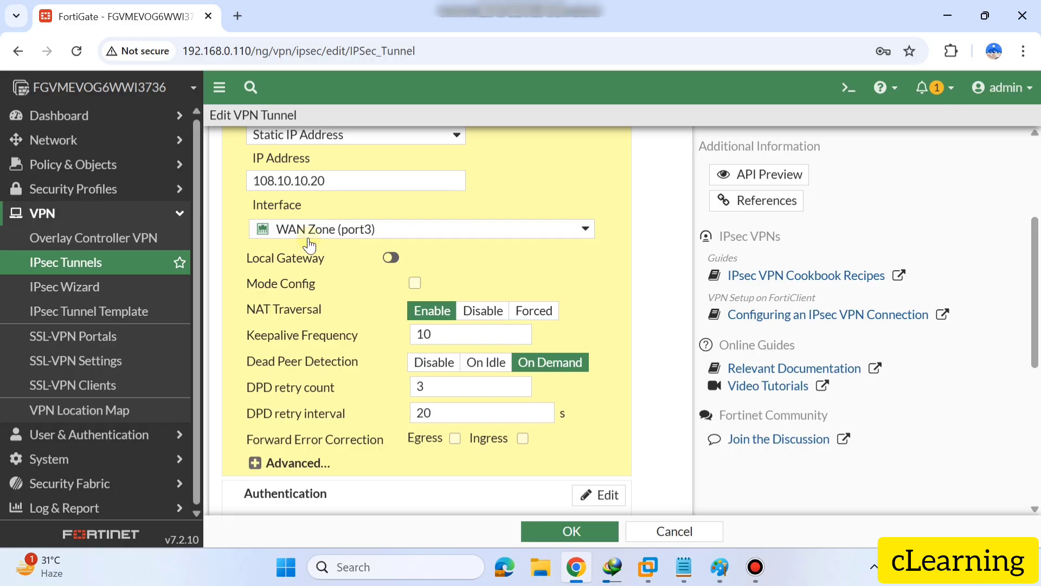
scroll(309, 242, up, 5)
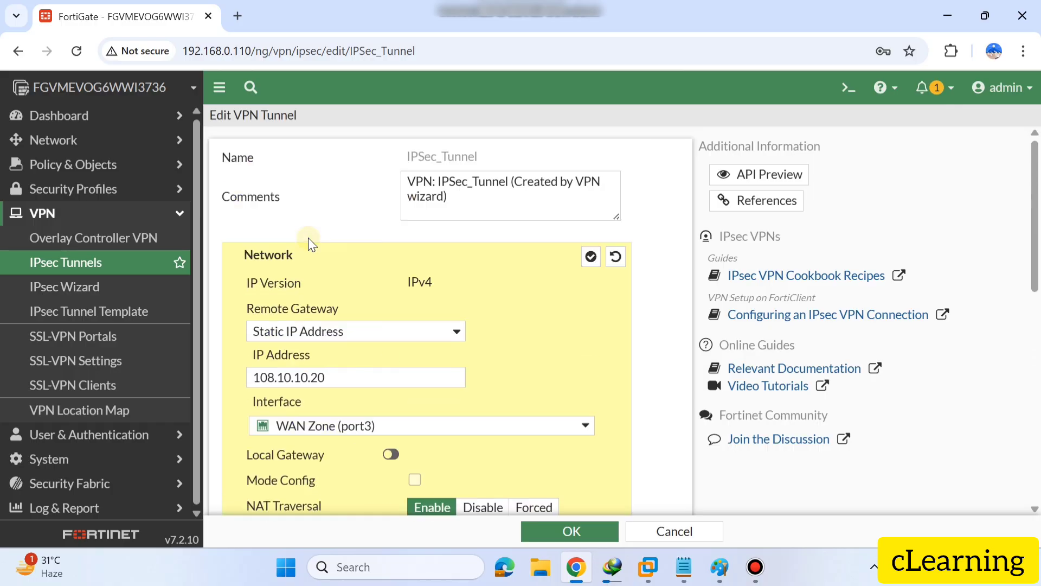
click(591, 257)
Check the parameter table in Paint, set the tunnel's IKE version to 2 in the Authentication section and apply it
scroll(547, 359, down, 2)
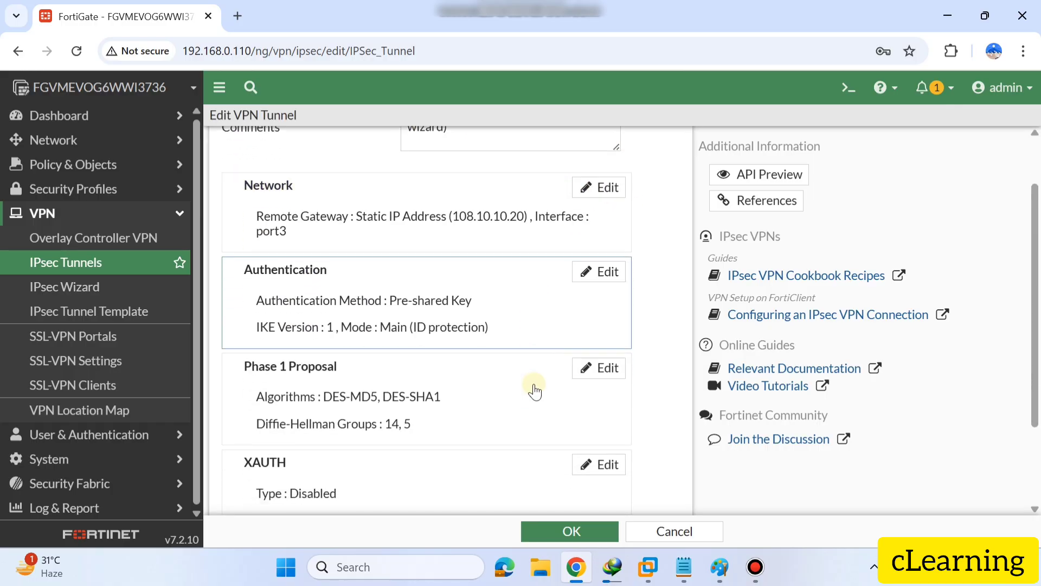
click(603, 269)
scroll(448, 333, down, 2)
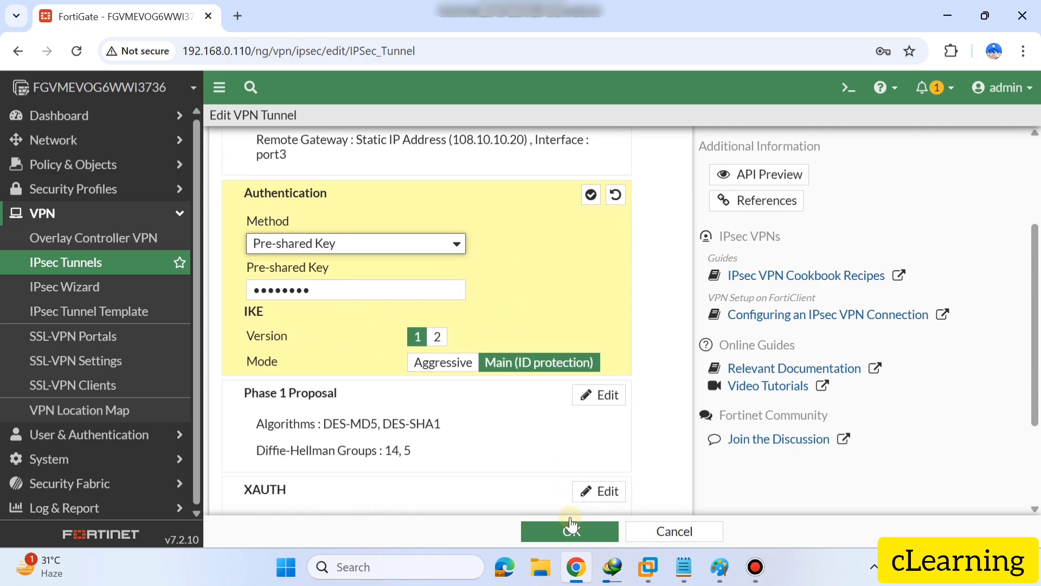
click(572, 573)
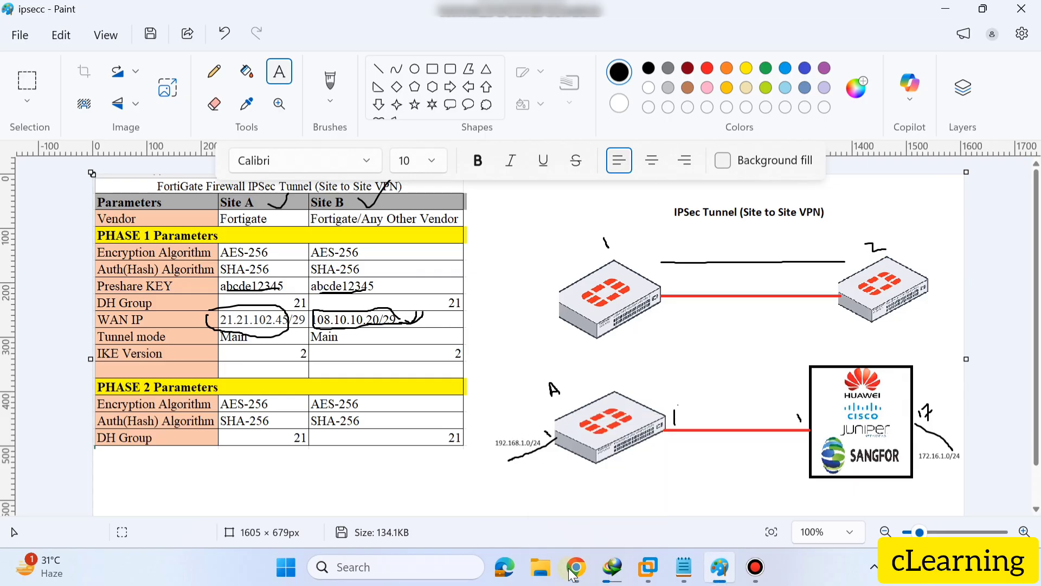
click(572, 574)
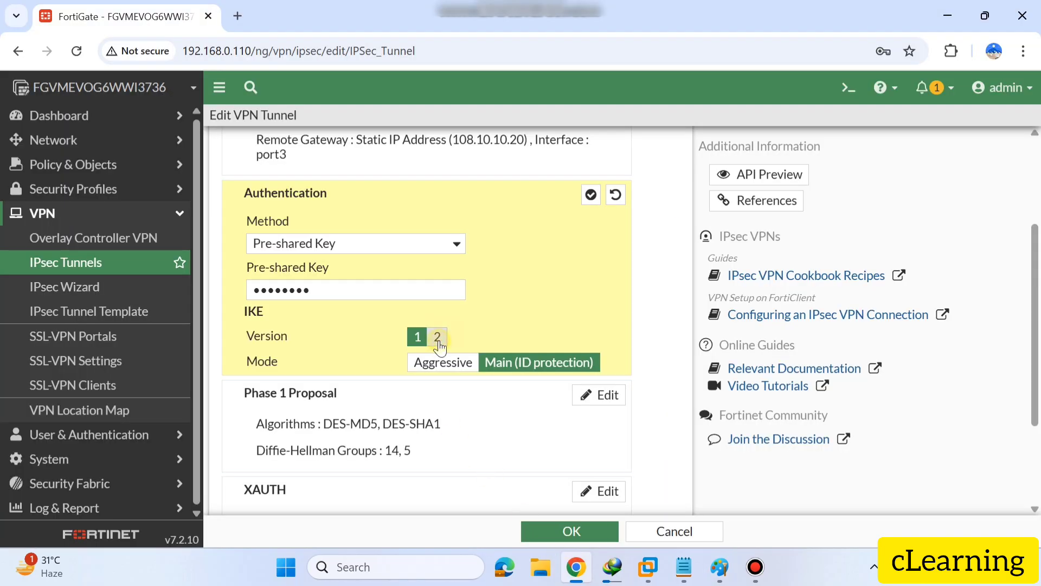
click(437, 337)
click(418, 337)
click(510, 364)
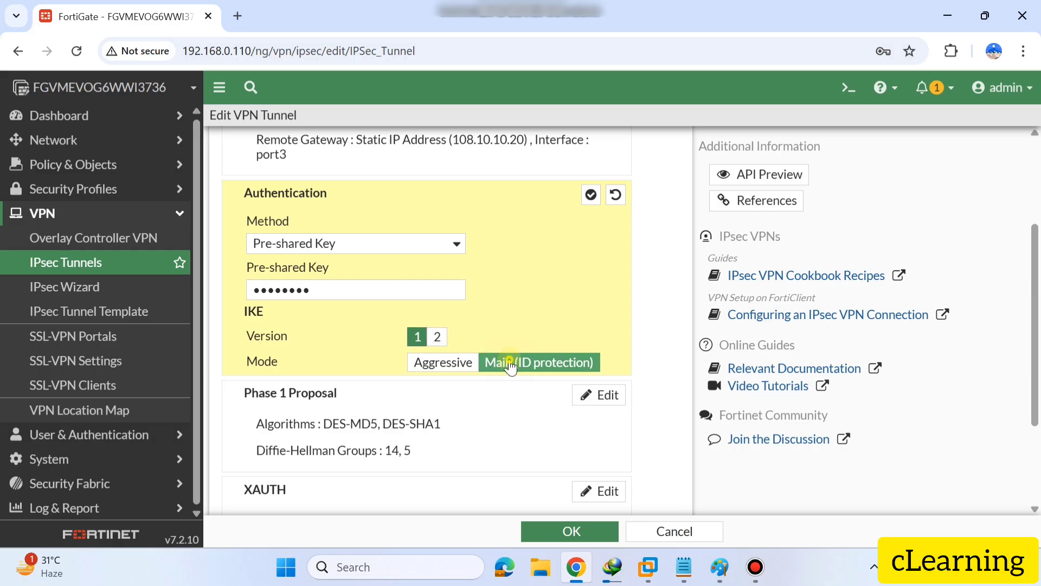
click(437, 337)
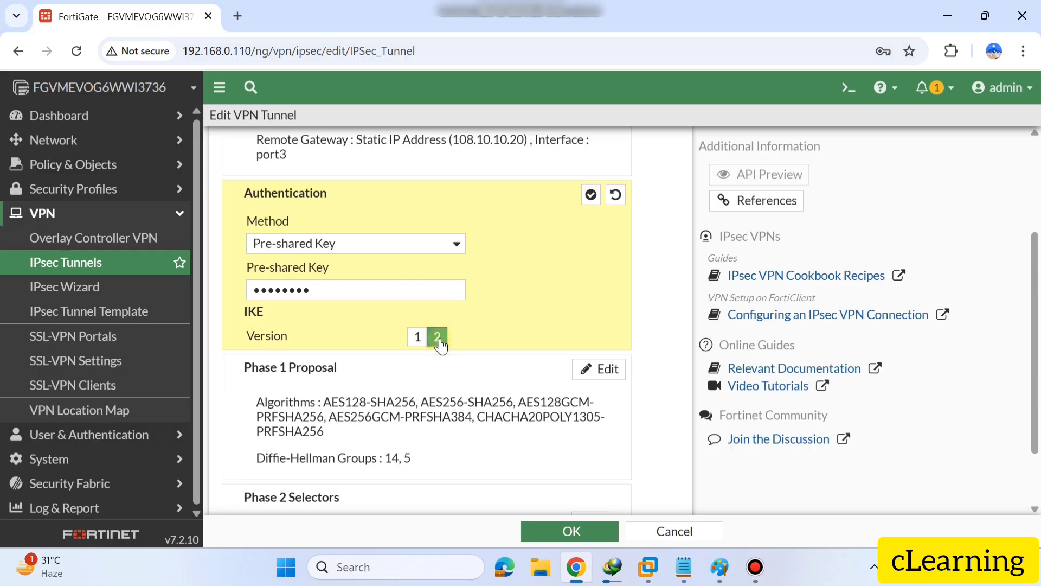
click(591, 195)
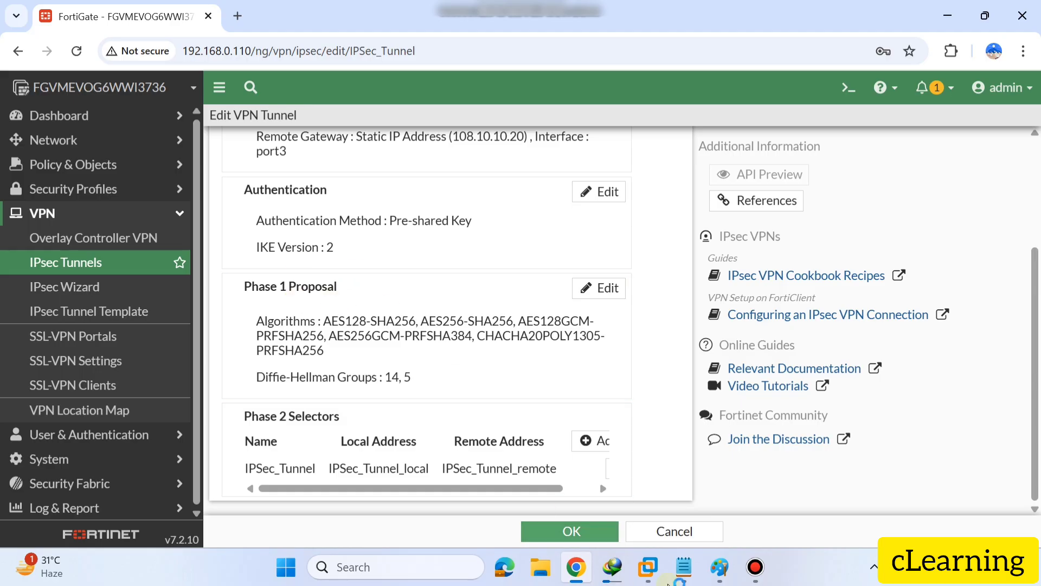
Consult the Phase 1 parameters in Paint and remove the extra Phase 1 proposals so that only one encryption and authentication pair remains
click(716, 569)
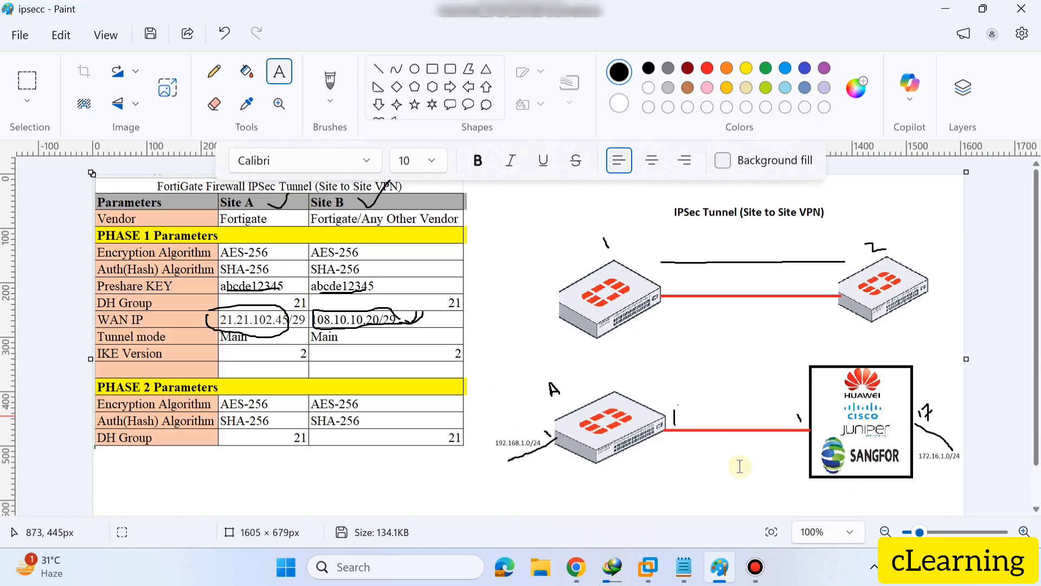
click(721, 576)
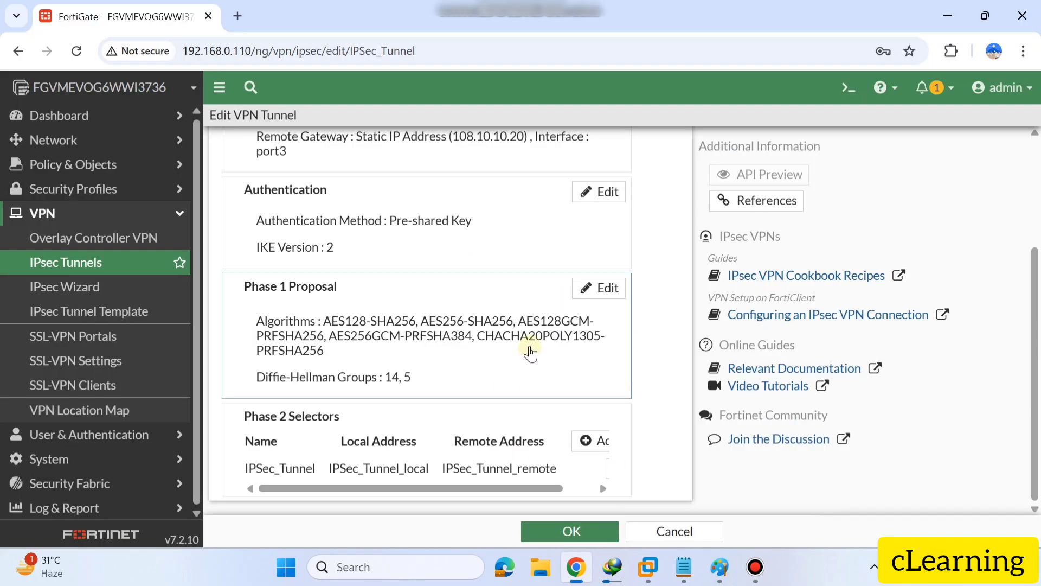
click(607, 281)
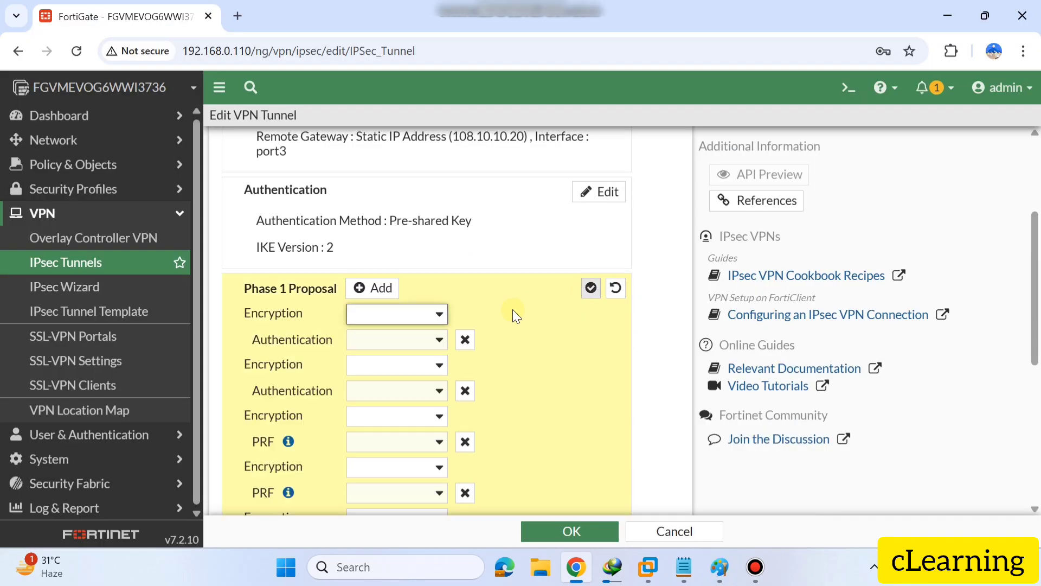
scroll(509, 309, down, 2)
click(465, 295)
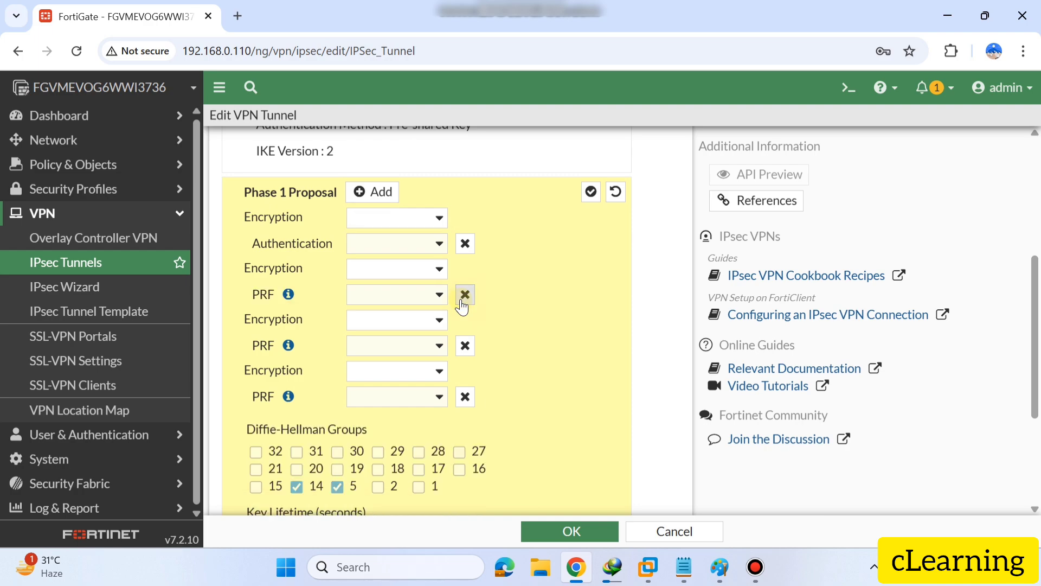
click(465, 294)
click(464, 294)
click(465, 294)
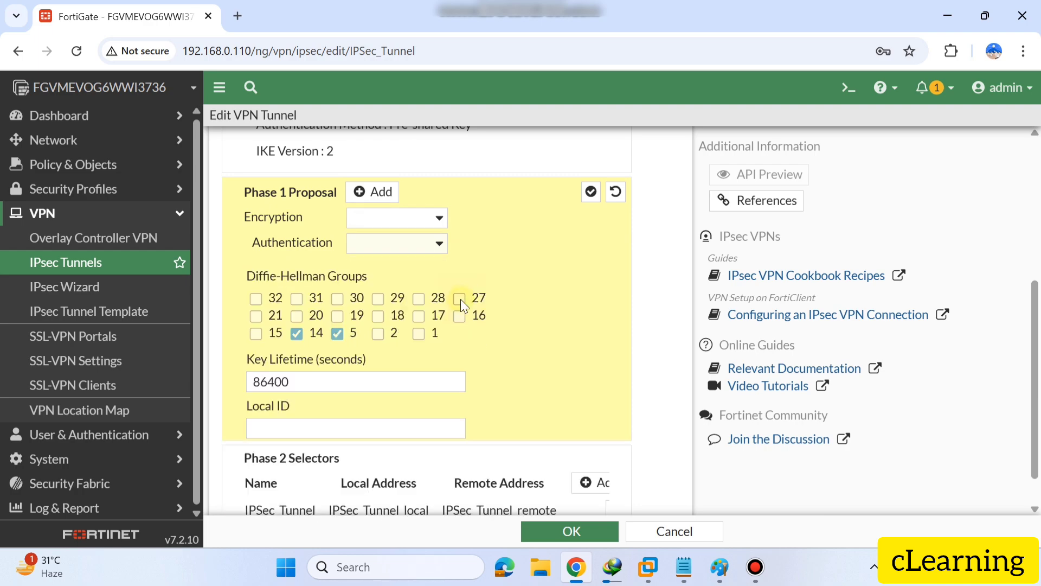
Set the remaining Phase 1 proposal to DES encryption with SHA256 authentication
click(381, 214)
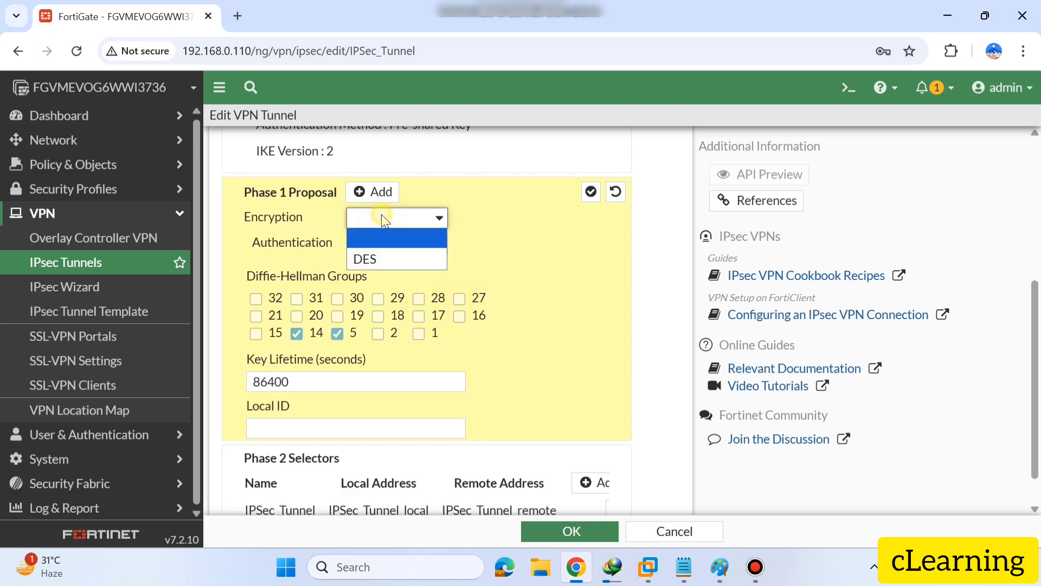
click(384, 251)
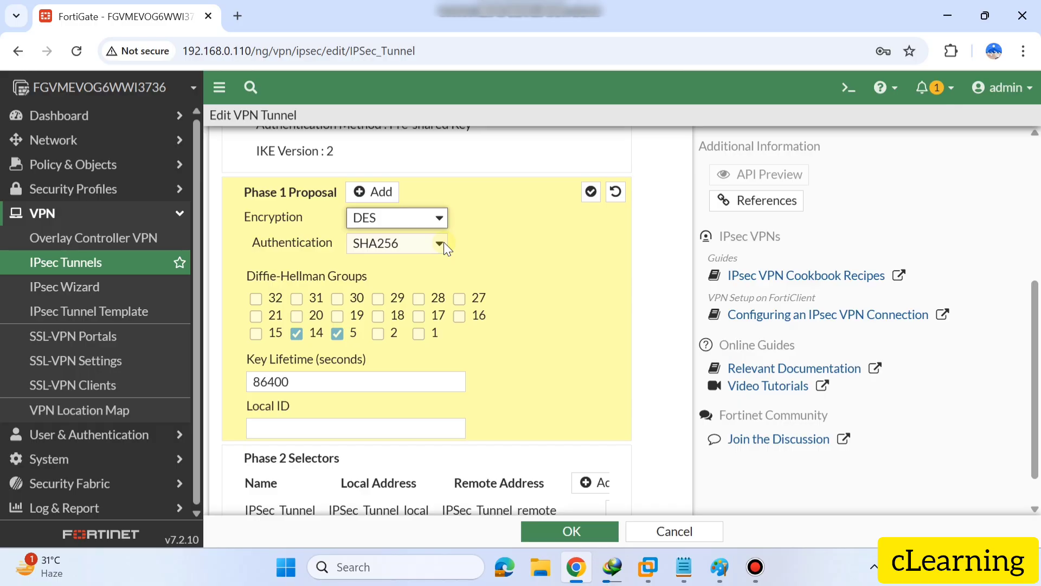
scroll(443, 242, up, 3)
scroll(444, 242, down, 2)
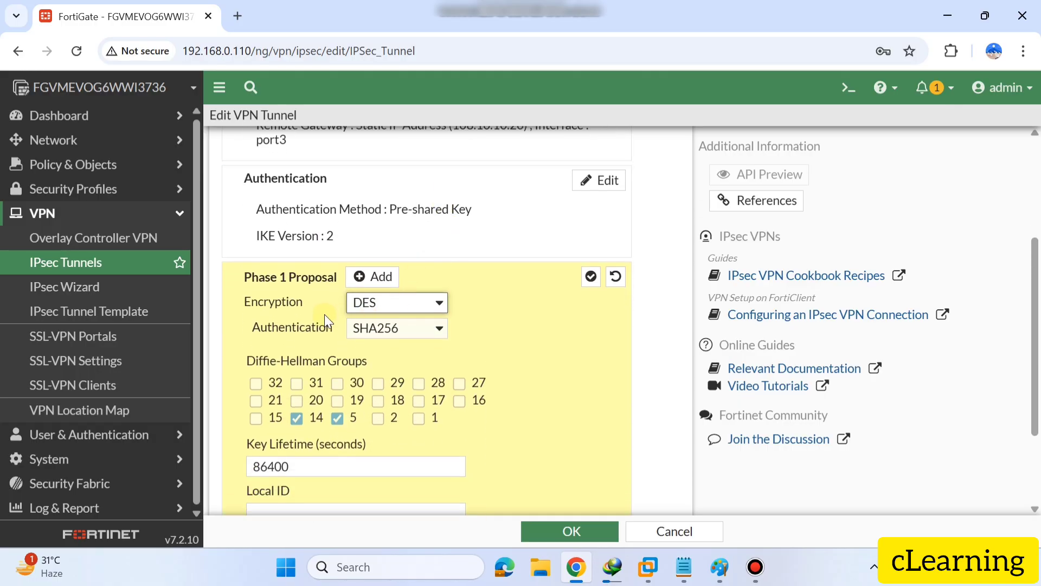
click(368, 302)
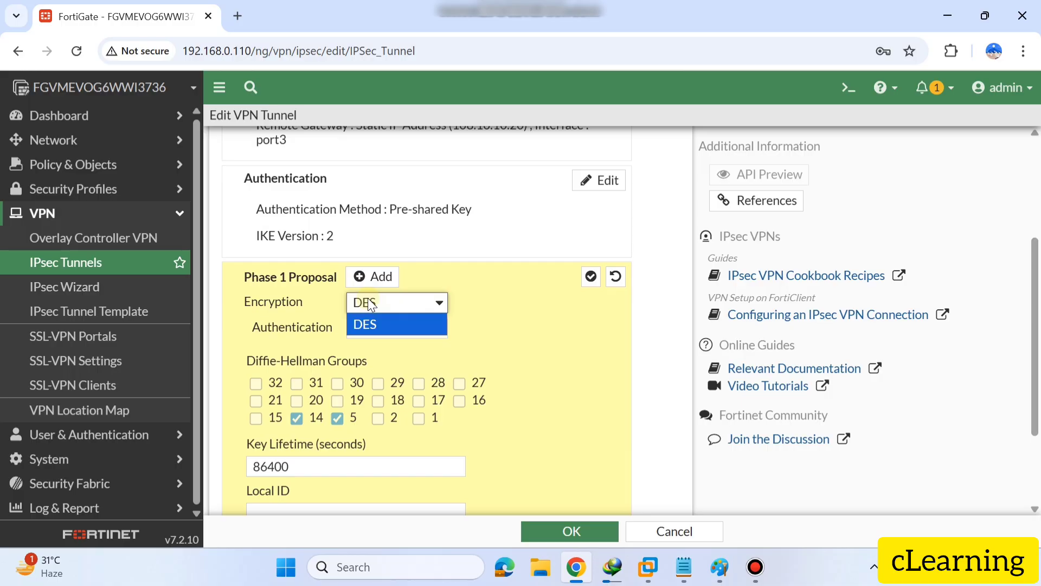
click(369, 303)
click(369, 303)
click(369, 302)
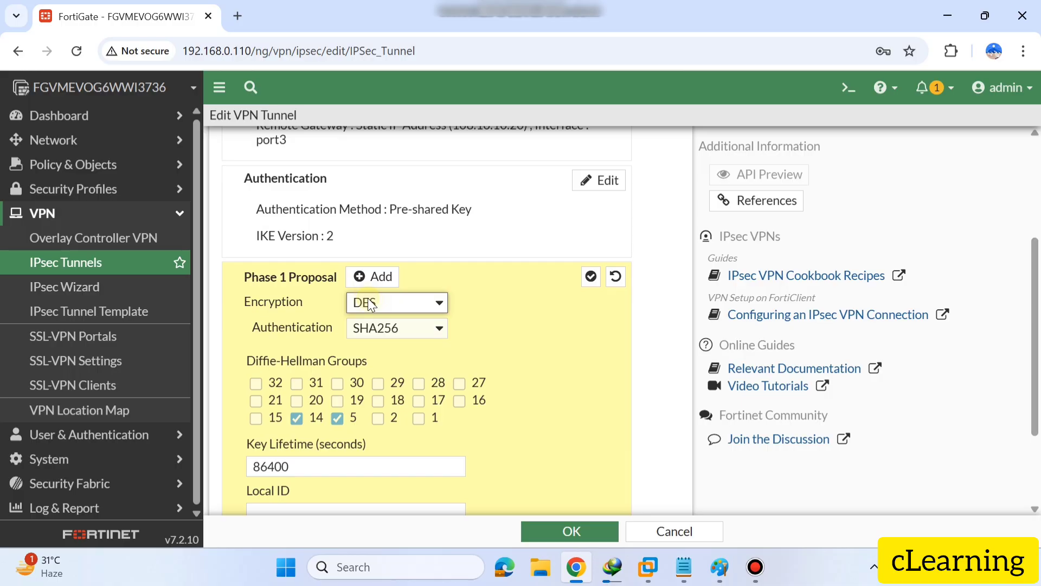
click(391, 336)
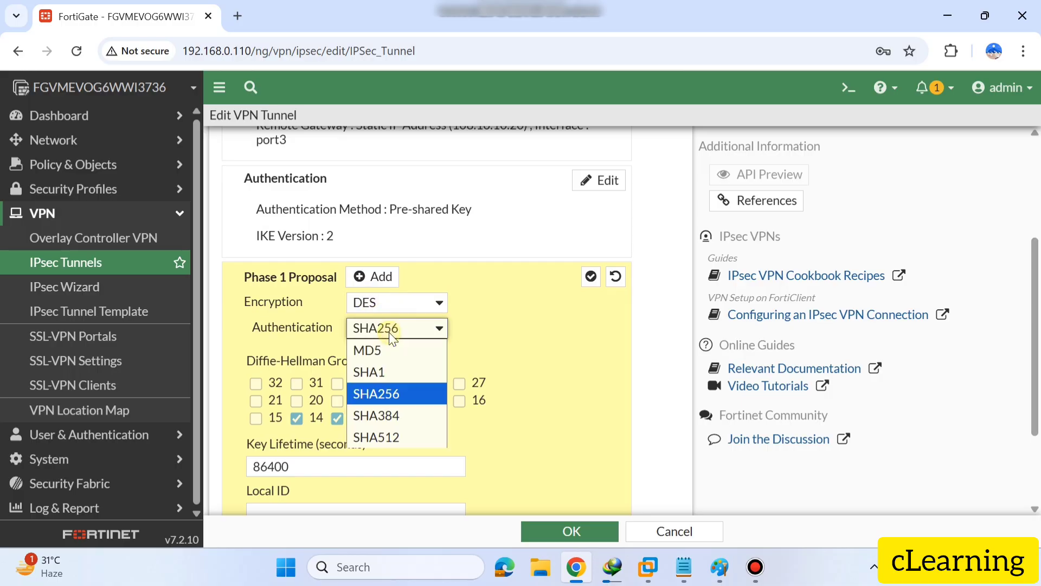
click(384, 390)
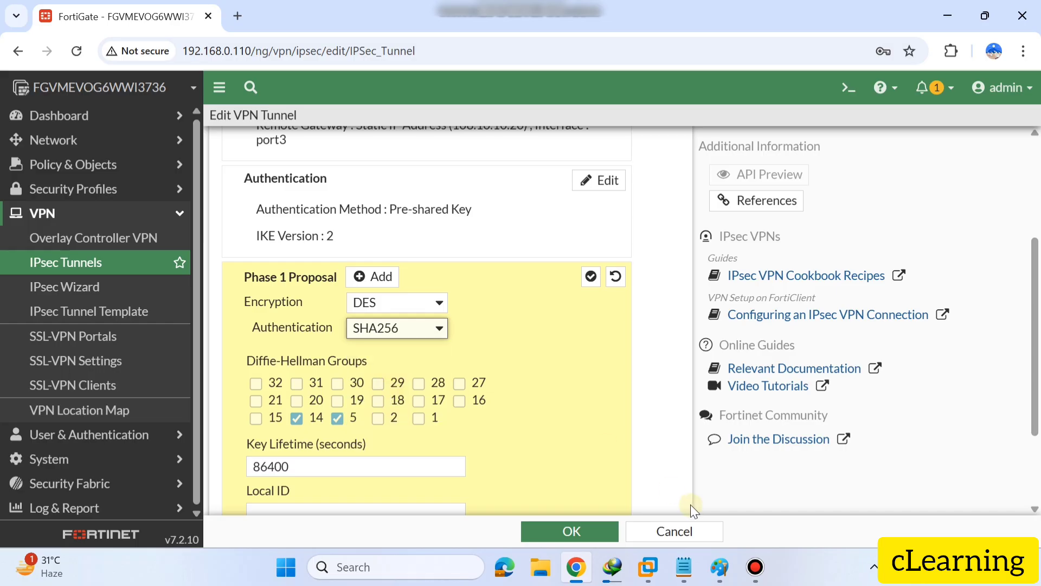
Check the DH group in Paint's parameter table, select only Diffie-Hellman group 21 for Phase 1 and try to apply the proposal
click(725, 572)
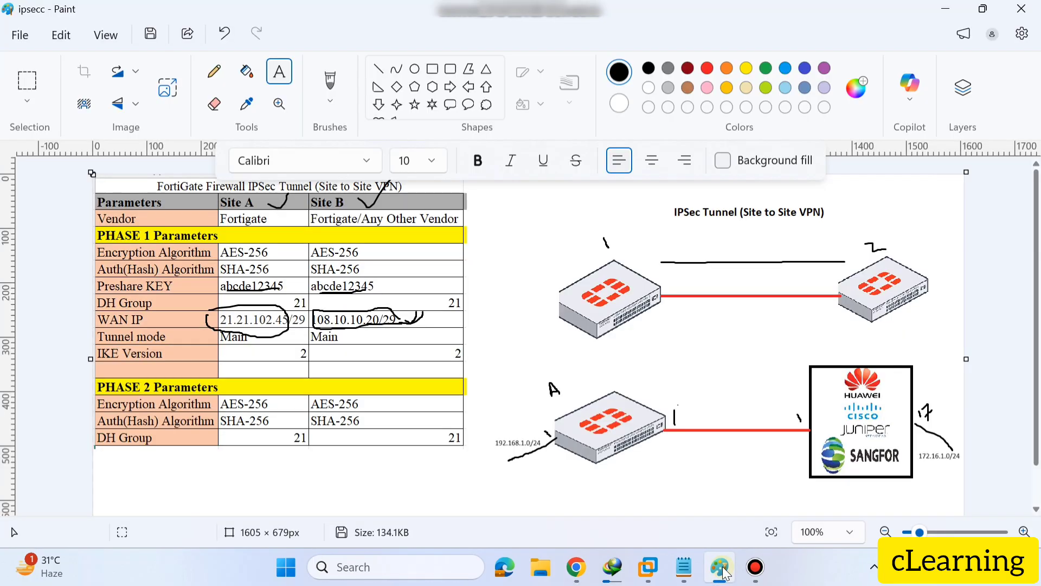
click(725, 572)
scroll(560, 425, down, 2)
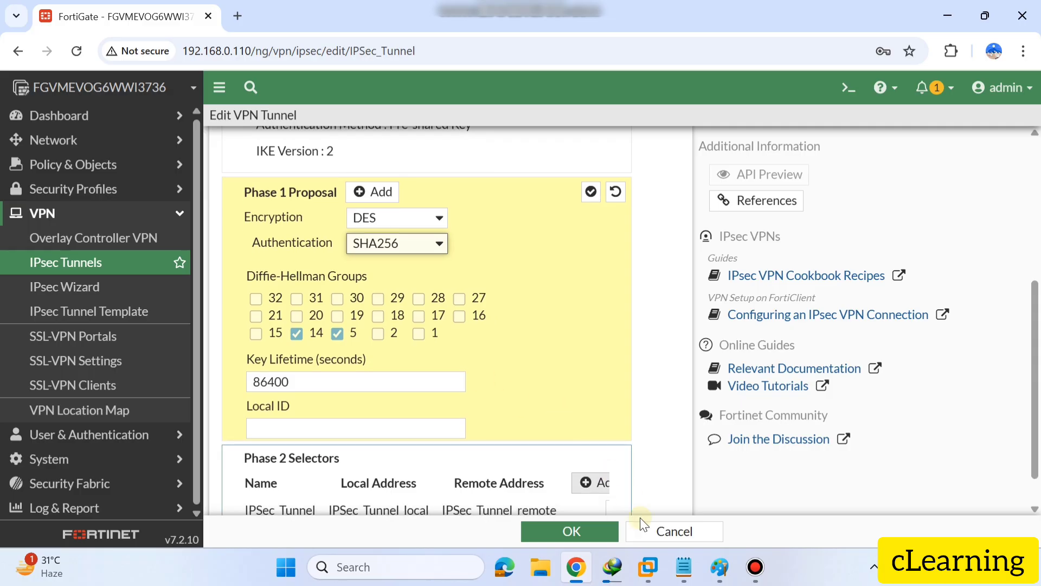
click(725, 572)
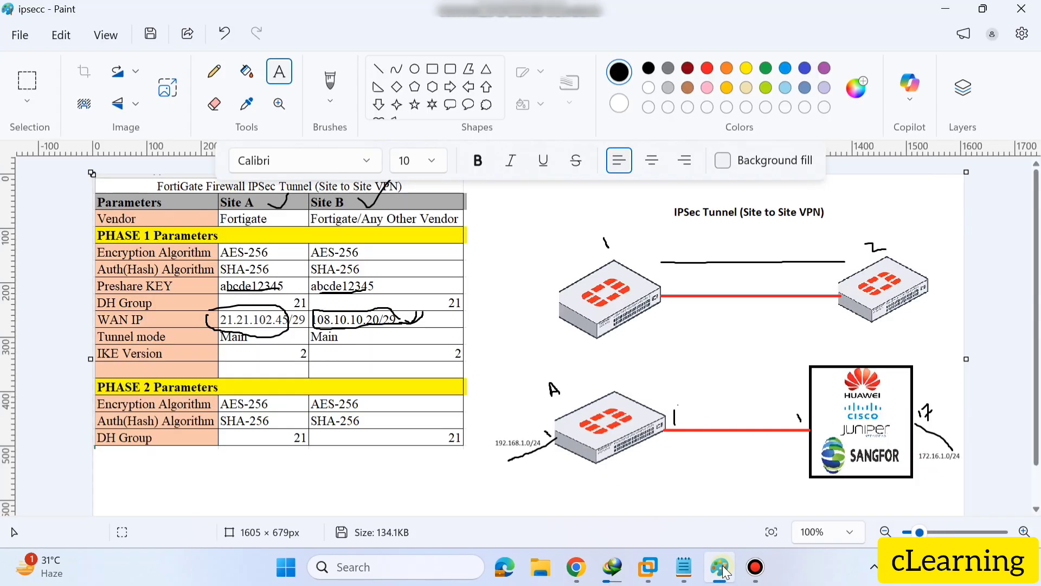
click(725, 572)
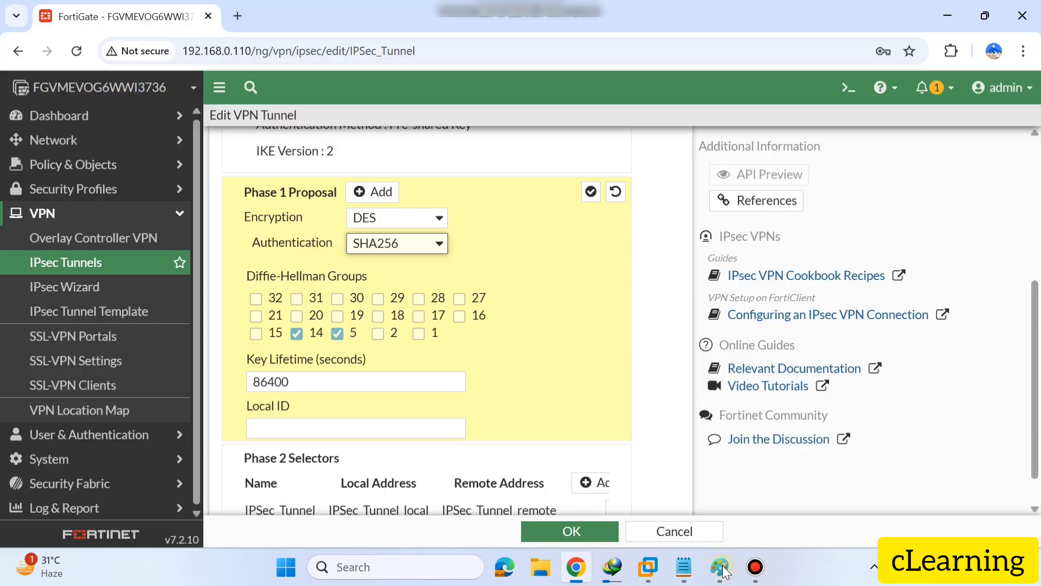
click(255, 315)
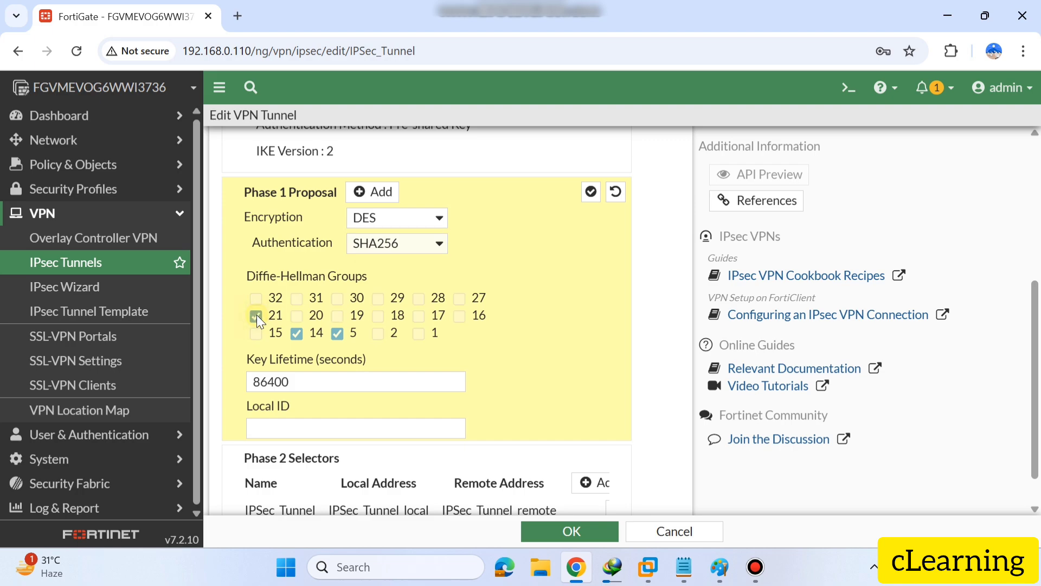
click(297, 335)
click(332, 337)
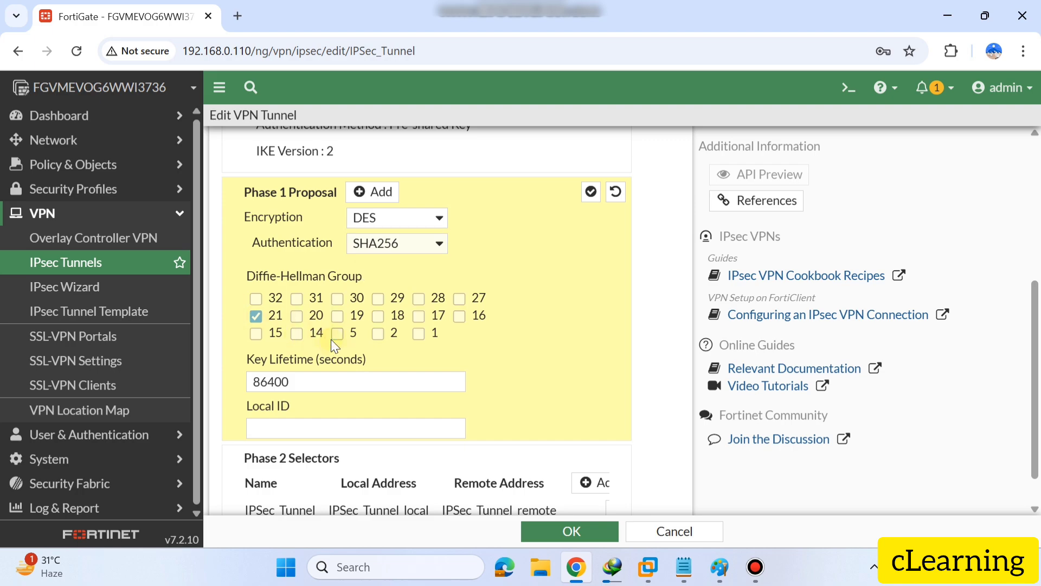
scroll(329, 415, down, 1)
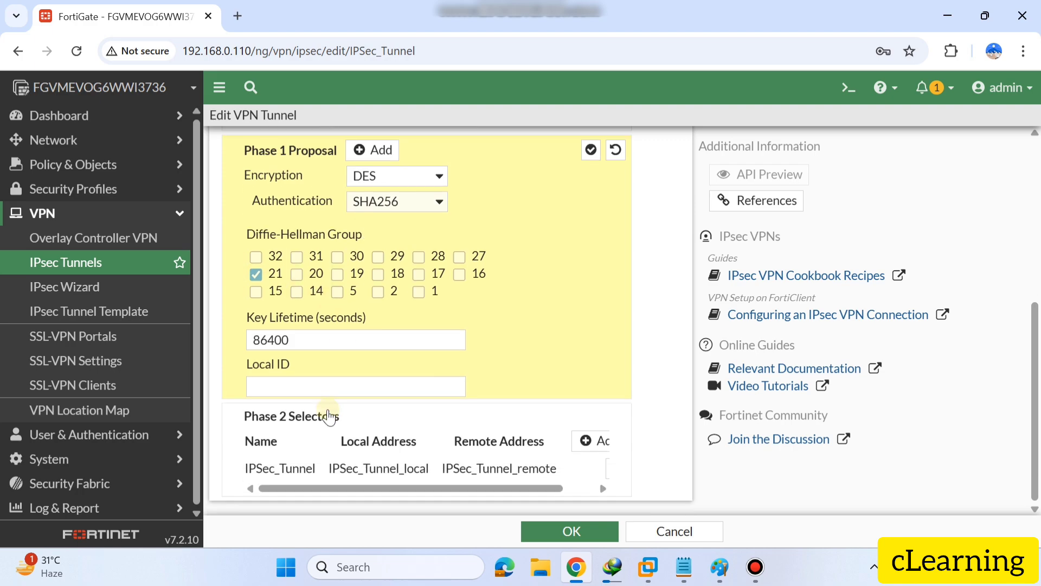
click(590, 152)
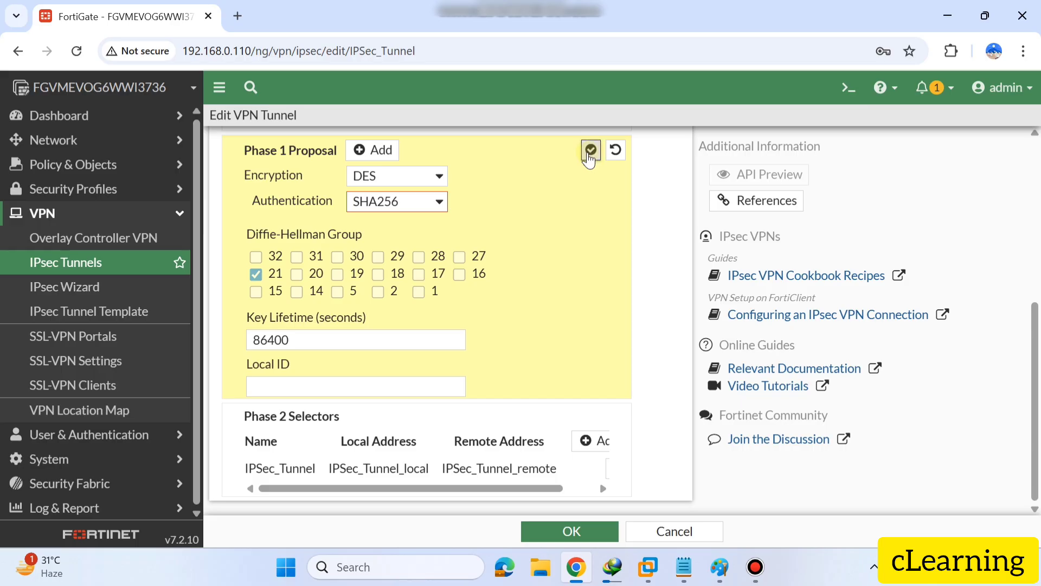
Set the Phase 1 proposal's authentication to SHA1 and apply the Phase 1 settings
scroll(597, 308, up, 5)
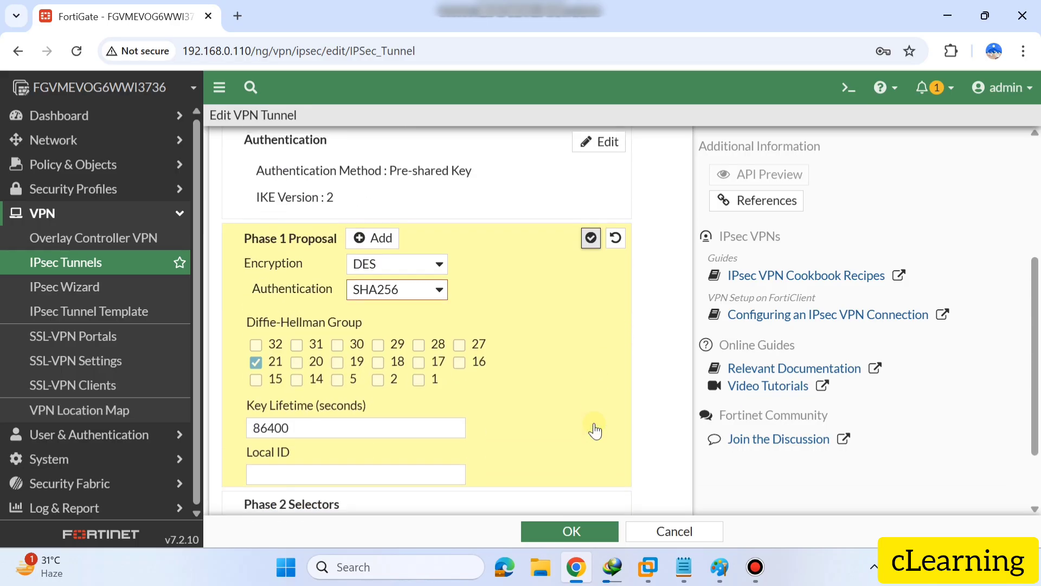
scroll(597, 427, down, 4)
click(417, 274)
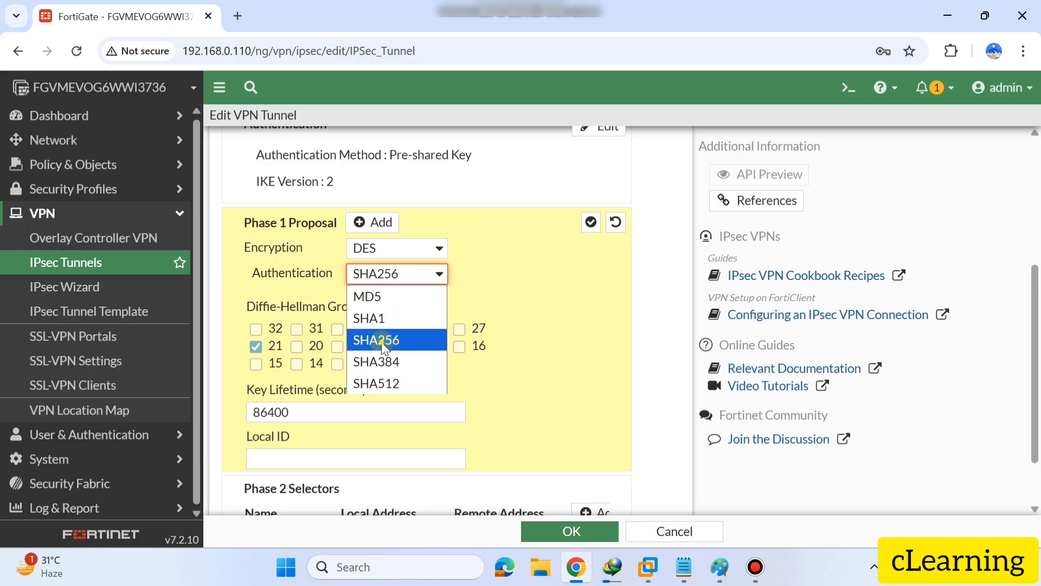
click(382, 341)
click(414, 279)
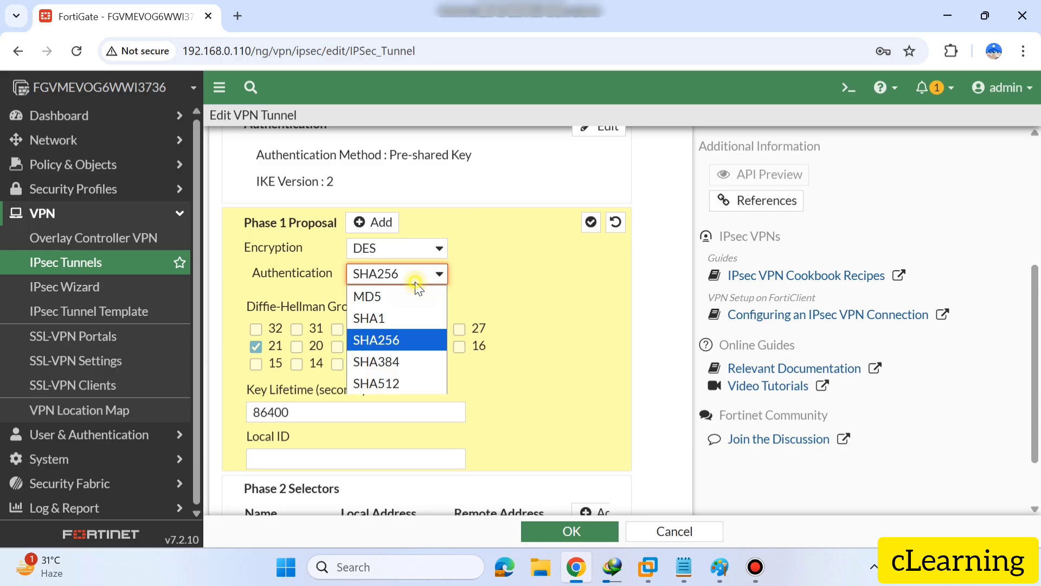
click(393, 319)
click(590, 222)
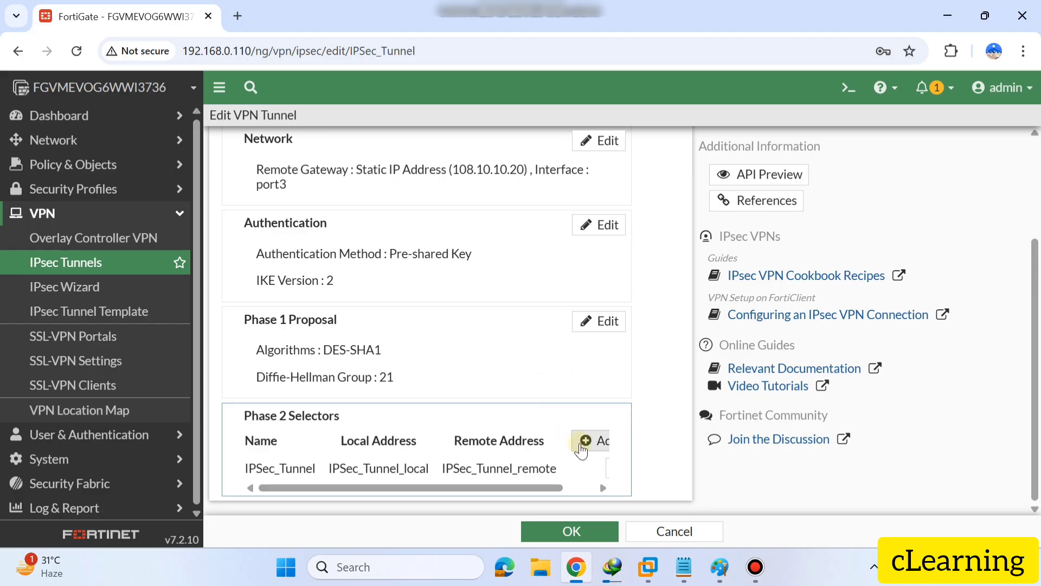
Open the IPSec_Tunnel Phase 2 selector's advanced settings and remove the DES with SHA1 proposal
drag(519, 486, 574, 478)
click(576, 470)
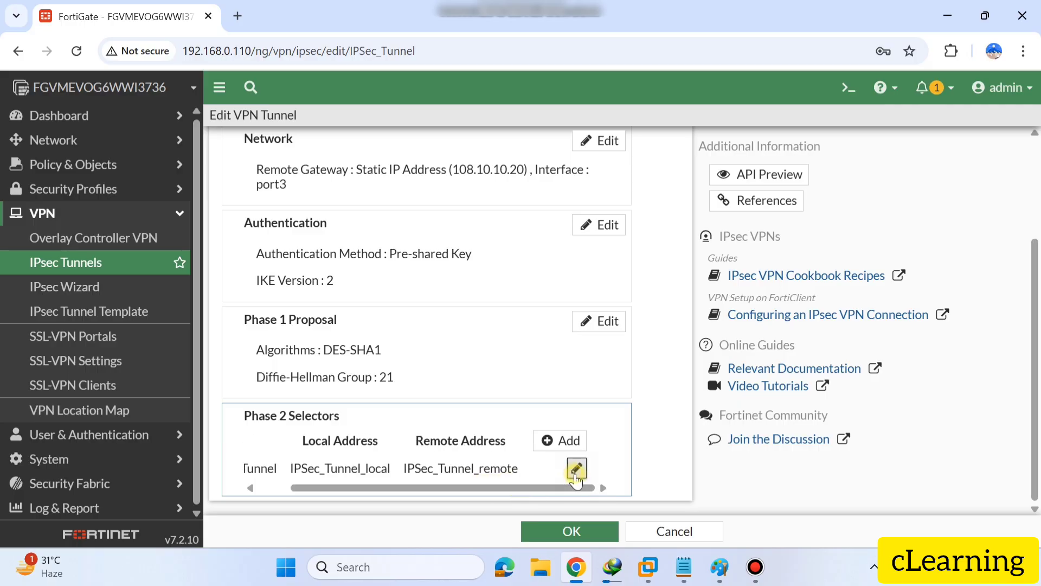
scroll(437, 428, down, 4)
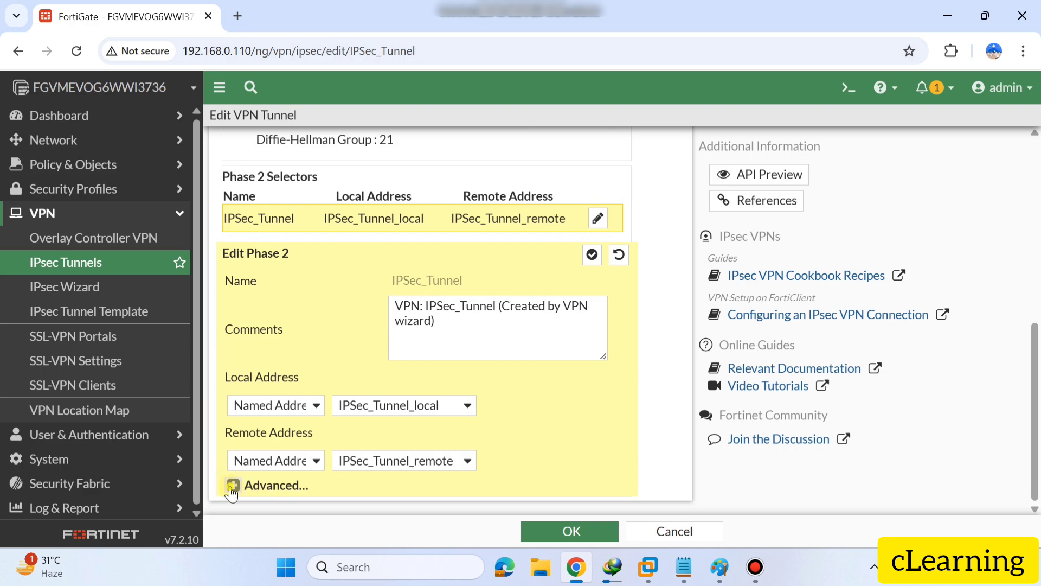
click(233, 485)
scroll(488, 419, down, 2)
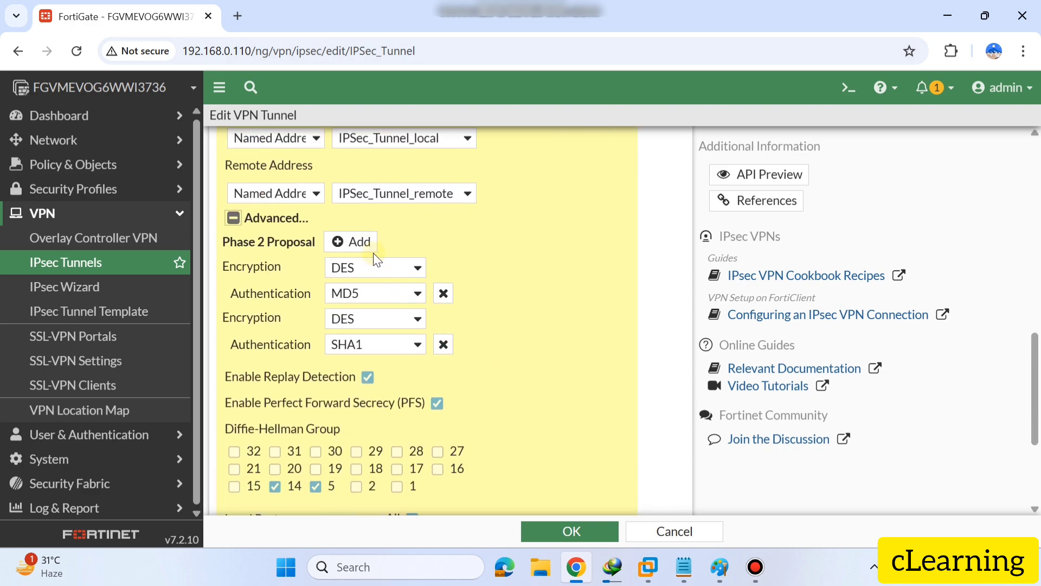
click(443, 345)
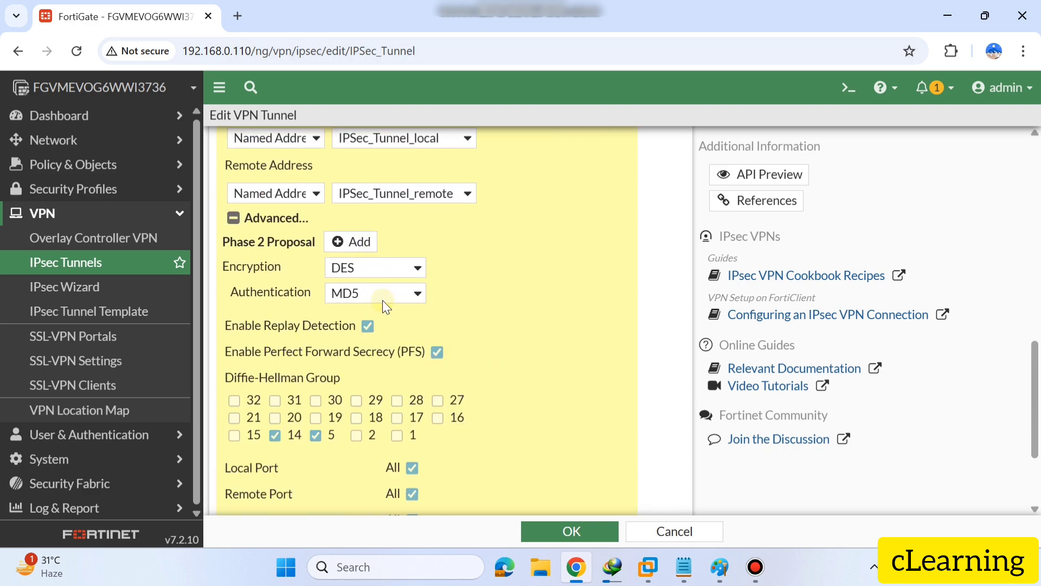
Set the remaining Phase 2 proposal to SHA256 authentication with DES encryption
click(375, 292)
click(360, 379)
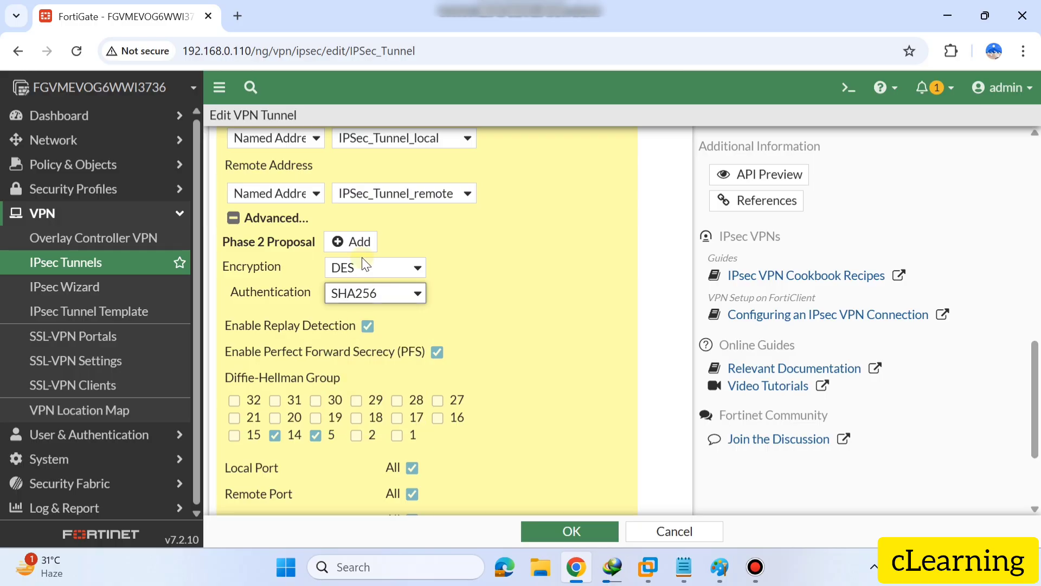
click(366, 269)
click(356, 309)
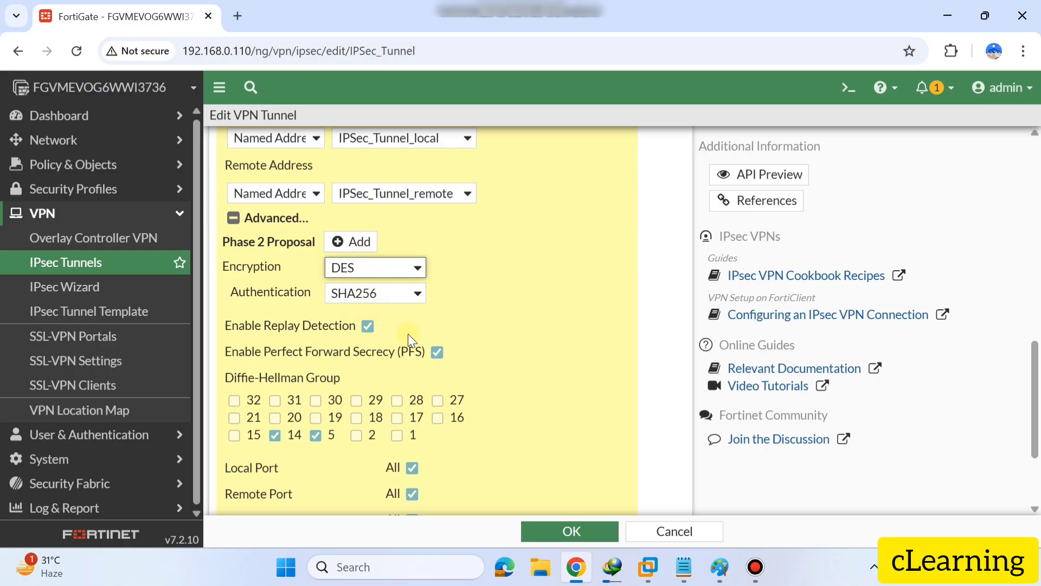
Select only Diffie-Hellman group 21 for Phase 2, apply the selector changes and save the VPN tunnel
scroll(470, 278, down, 2)
click(234, 294)
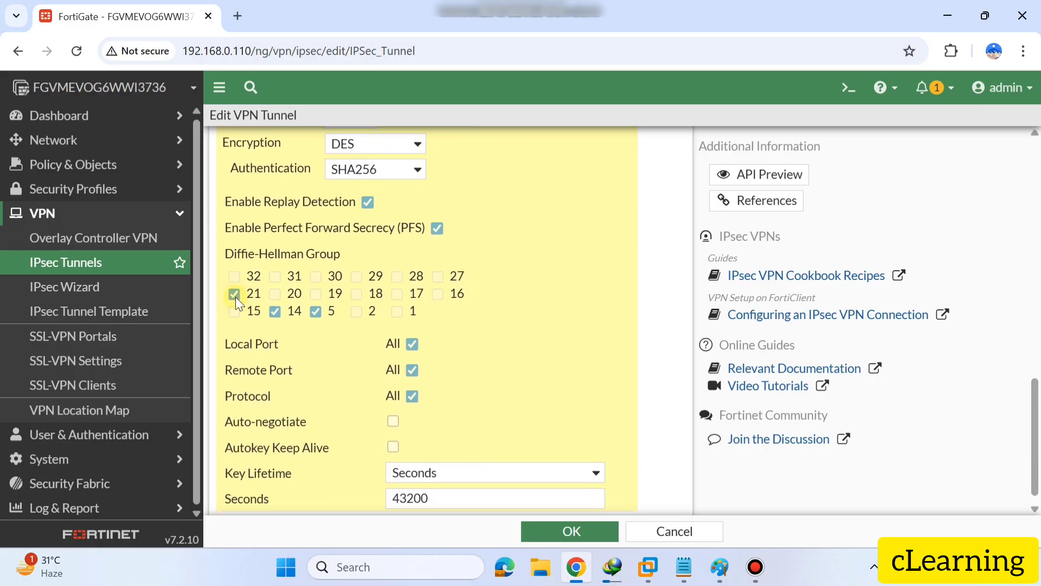
click(273, 314)
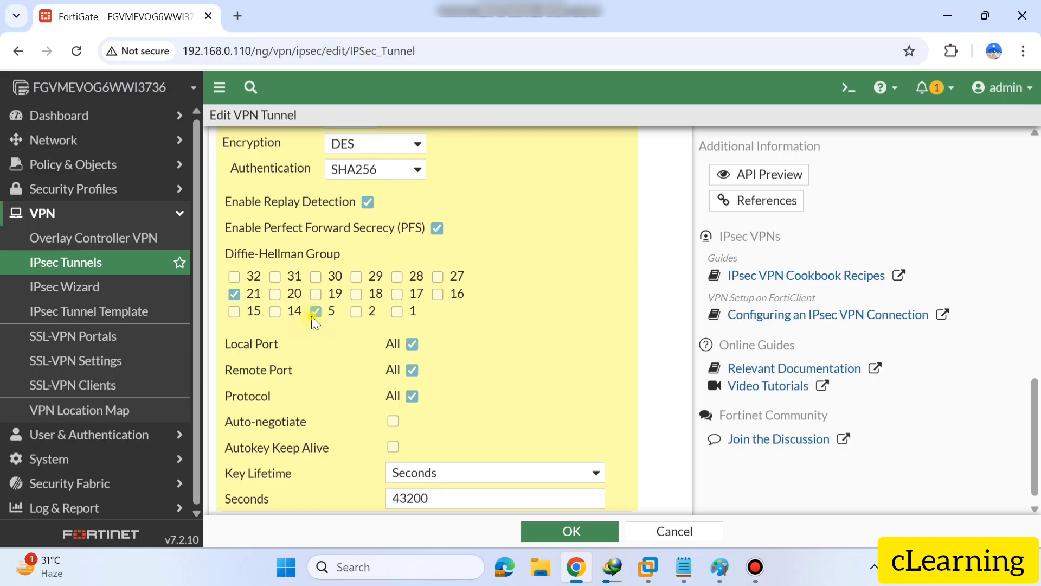
click(314, 313)
scroll(356, 424, down, 1)
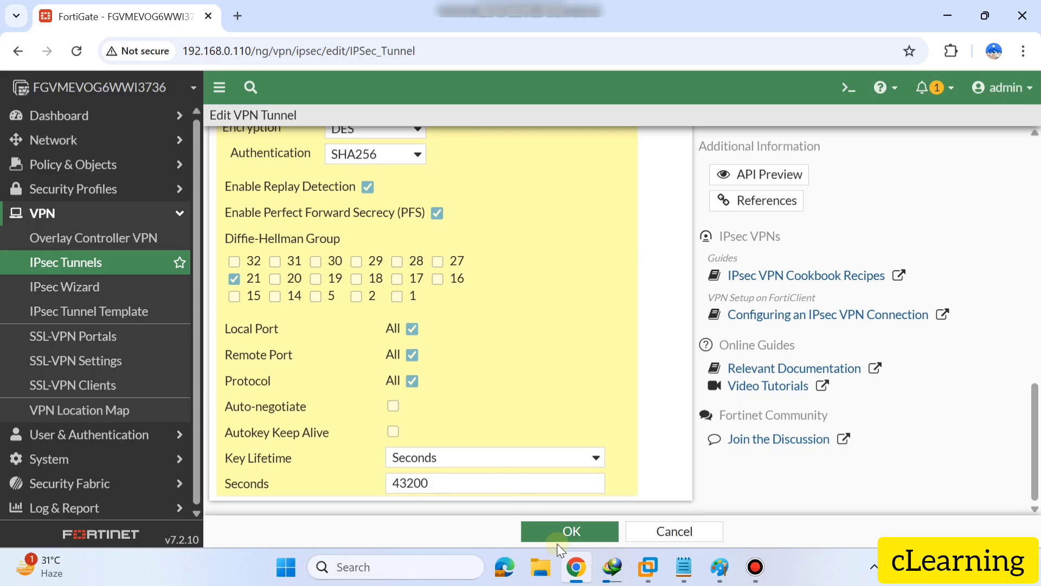
scroll(552, 300, up, 8)
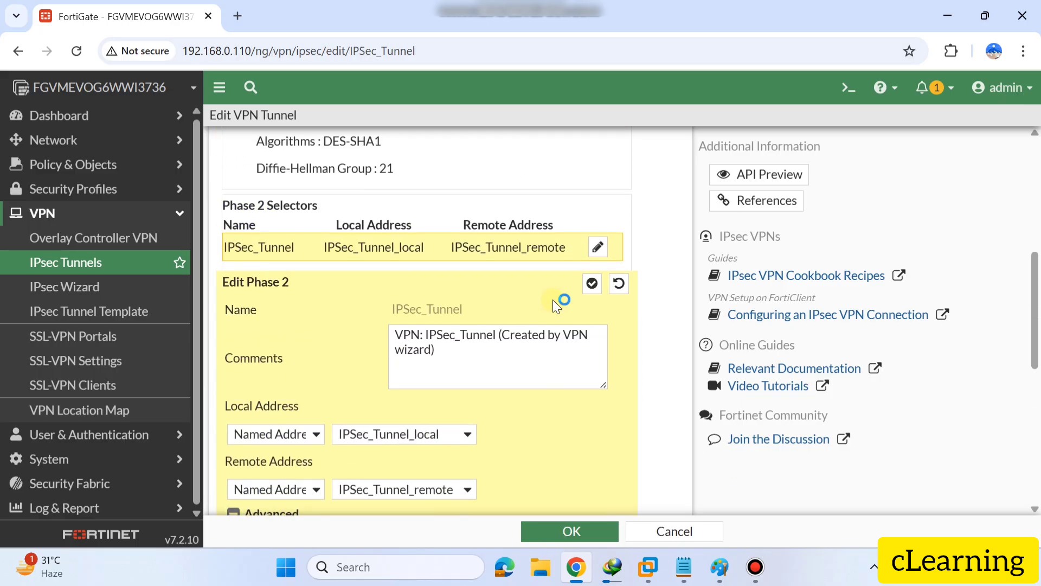
click(592, 284)
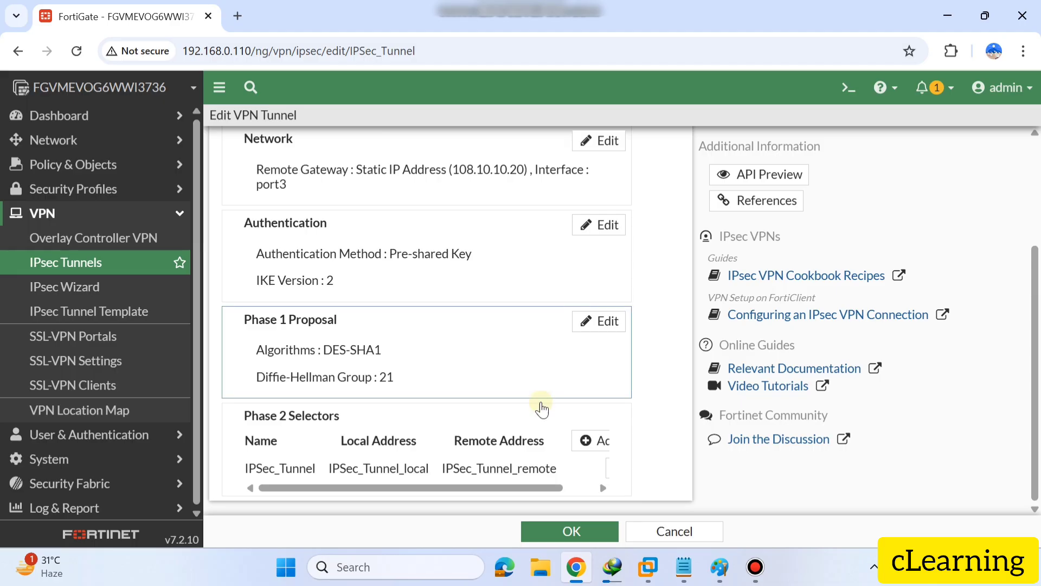
click(567, 534)
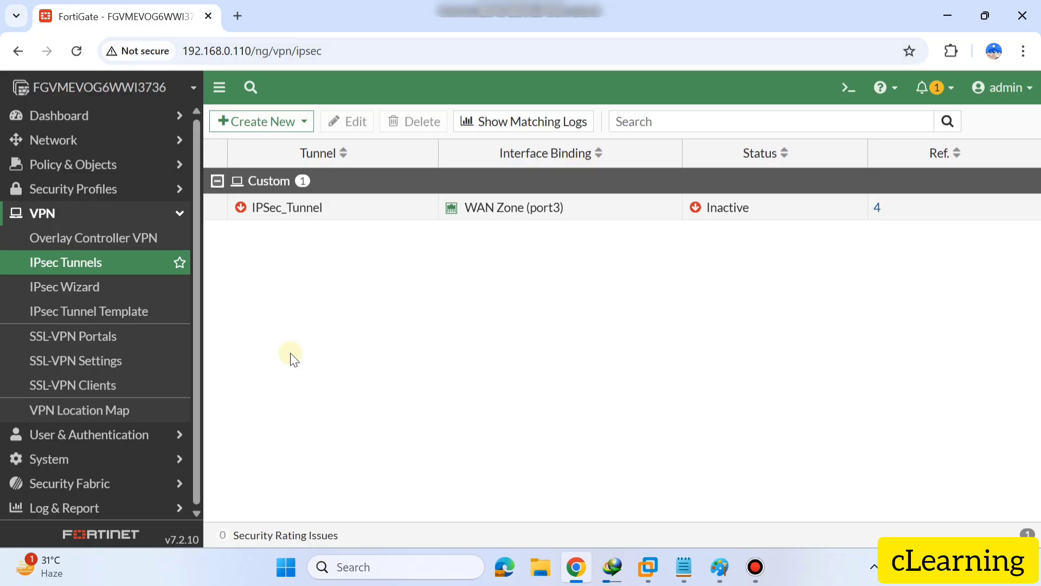
Review the static routes, checking the default route and the tunnel and blackhole routes created by the VPN wizard
click(82, 190)
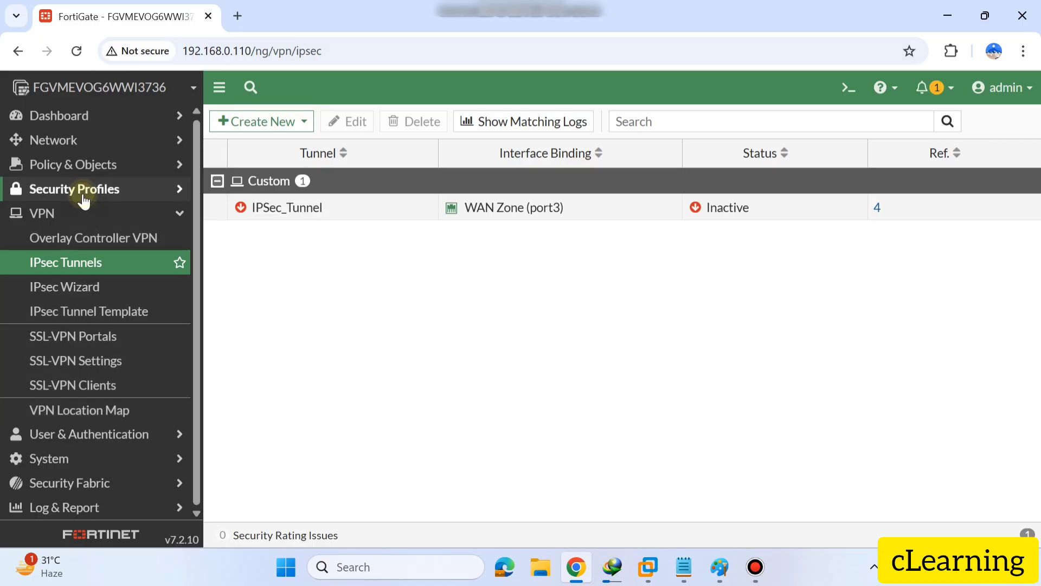
click(78, 144)
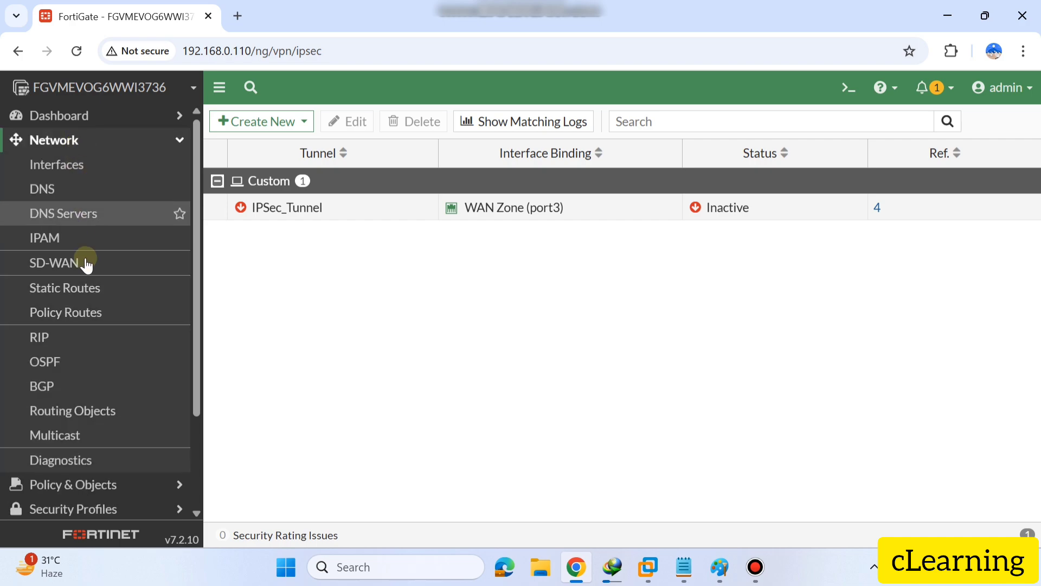
click(71, 298)
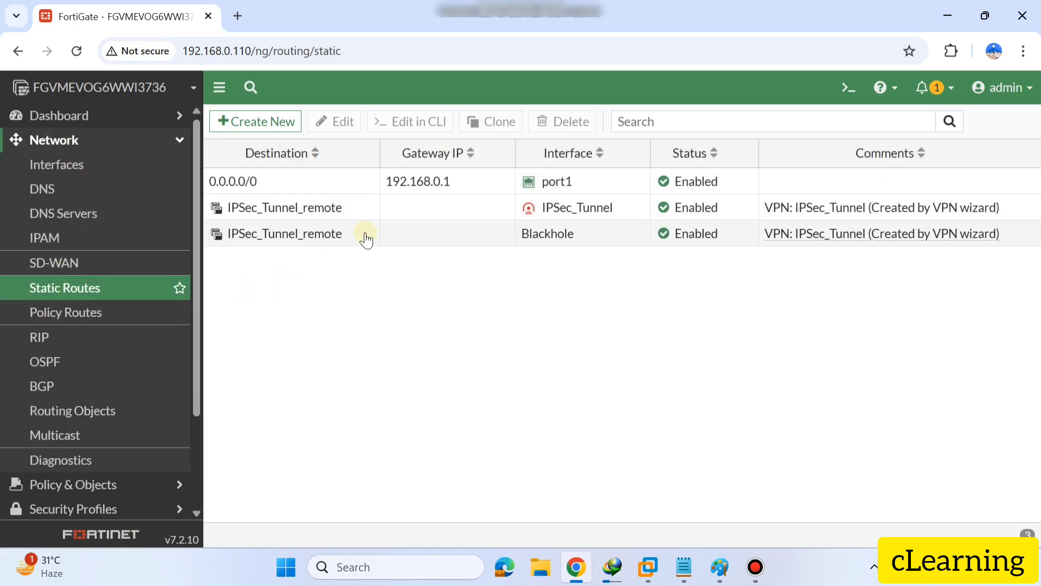
click(342, 181)
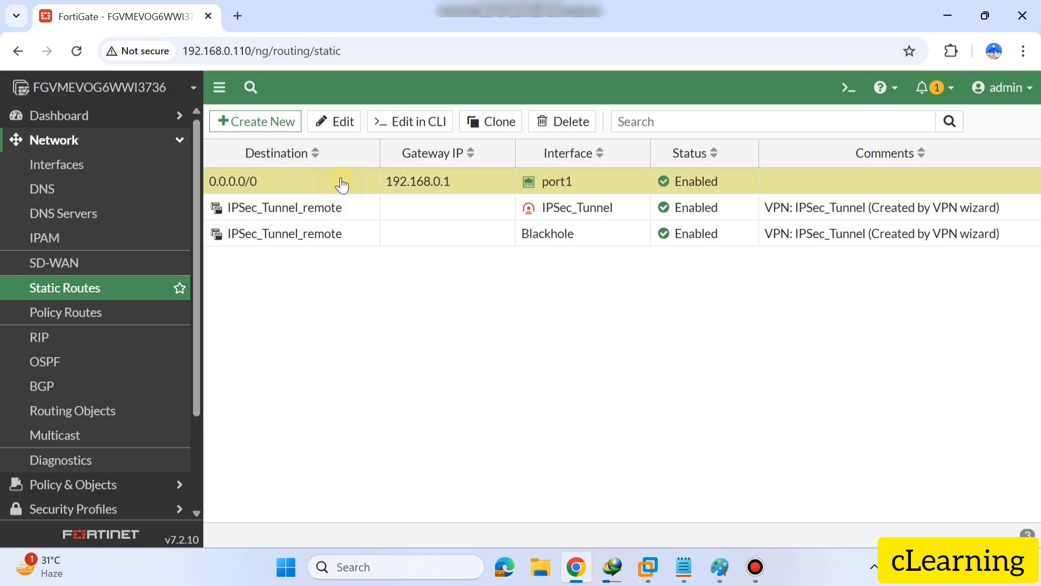
click(371, 214)
click(361, 237)
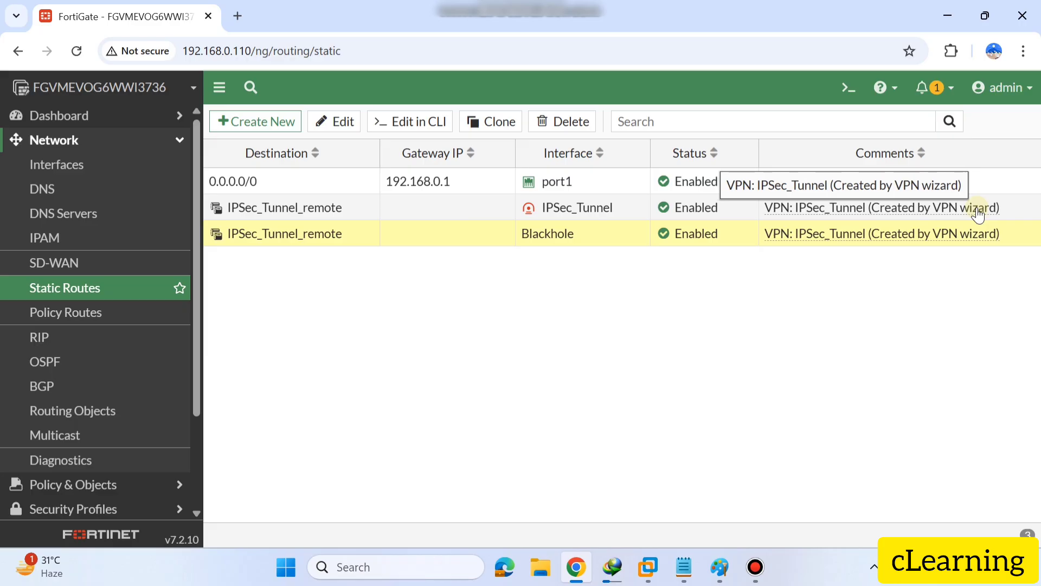
click(130, 290)
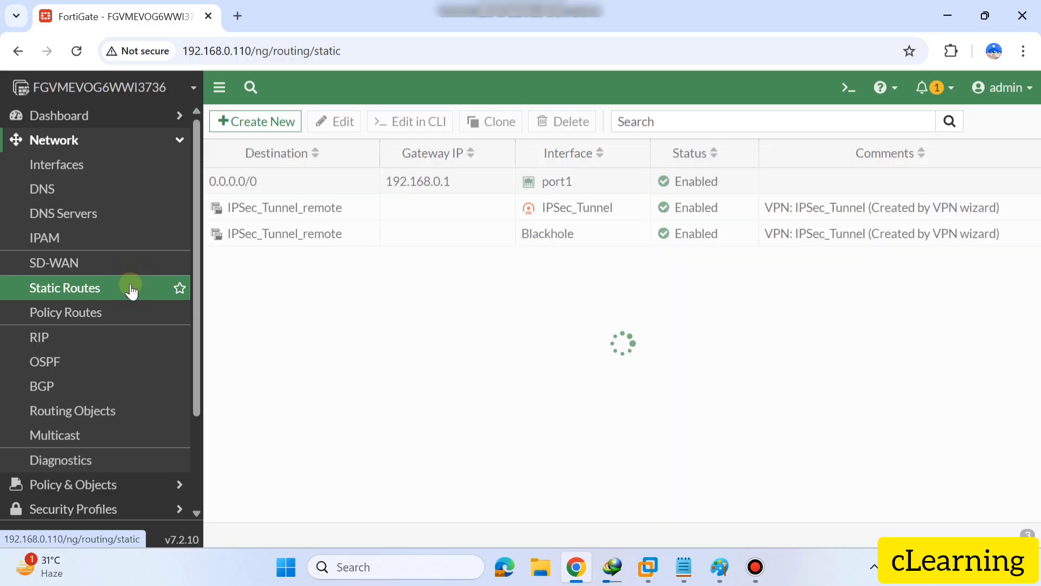
Review the firewall address objects for the tunnel's local and remote subnets
click(72, 140)
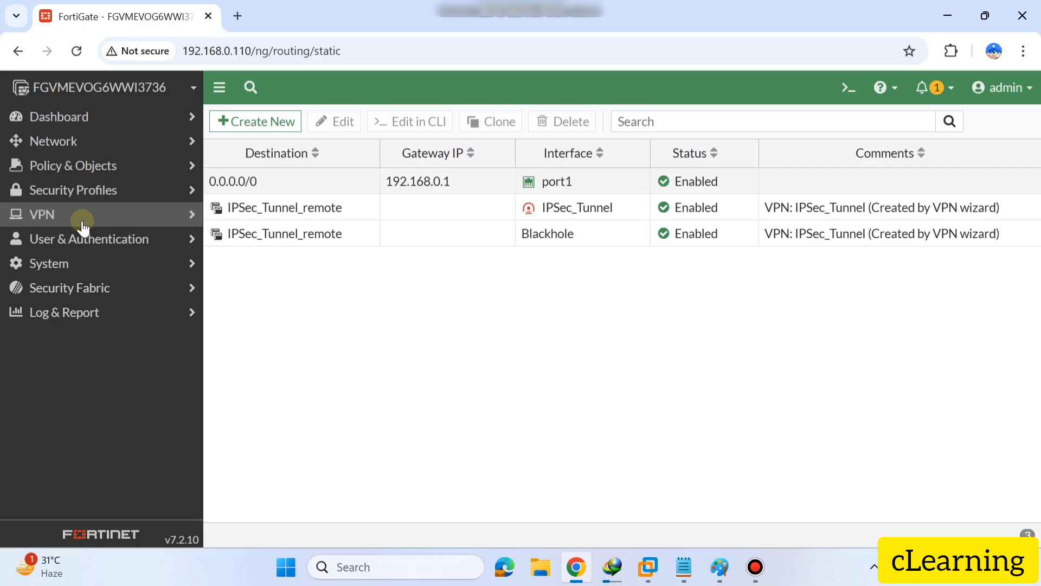
click(80, 174)
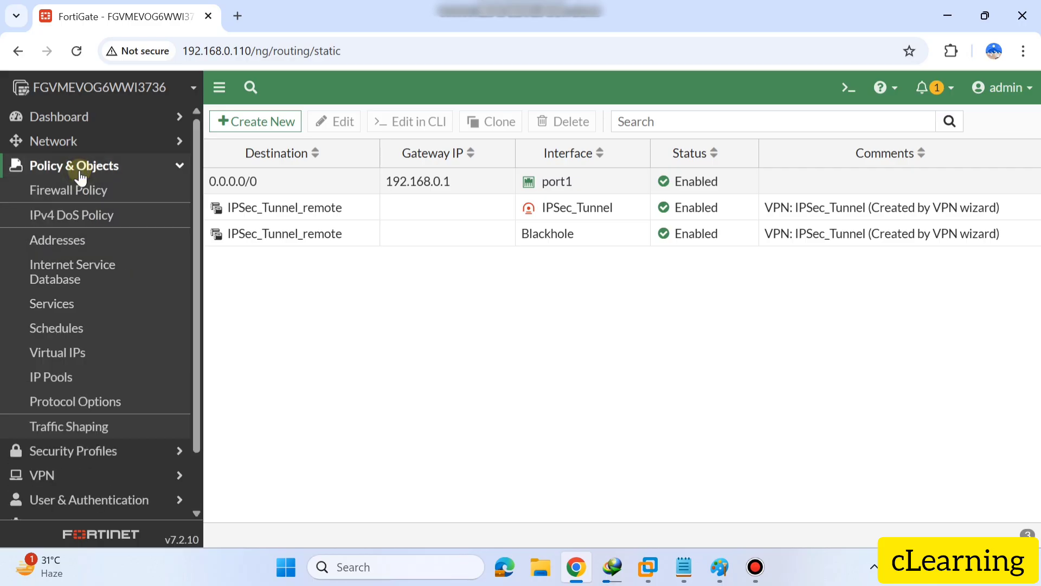
click(67, 240)
click(330, 289)
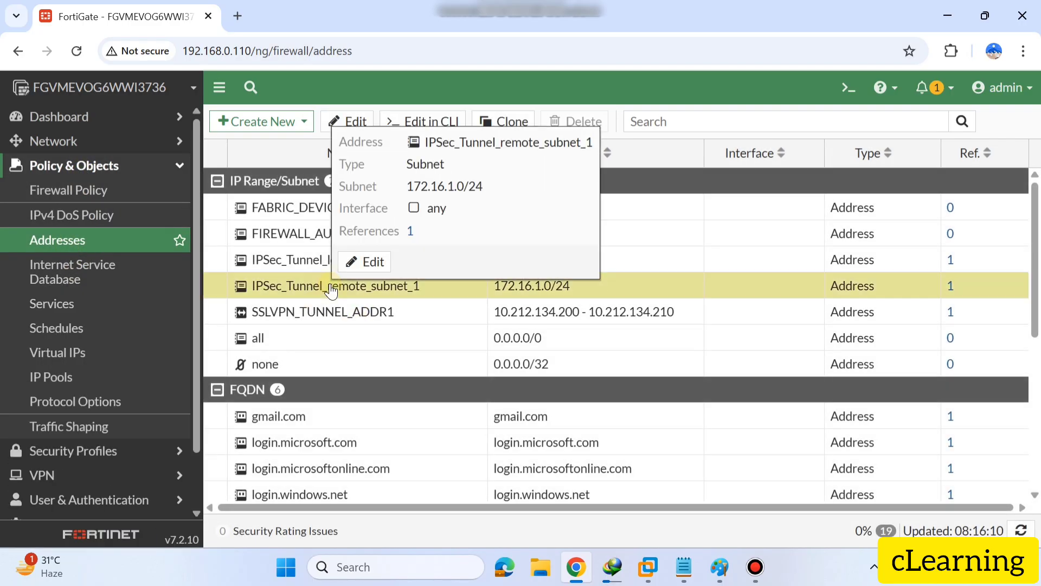
click(623, 267)
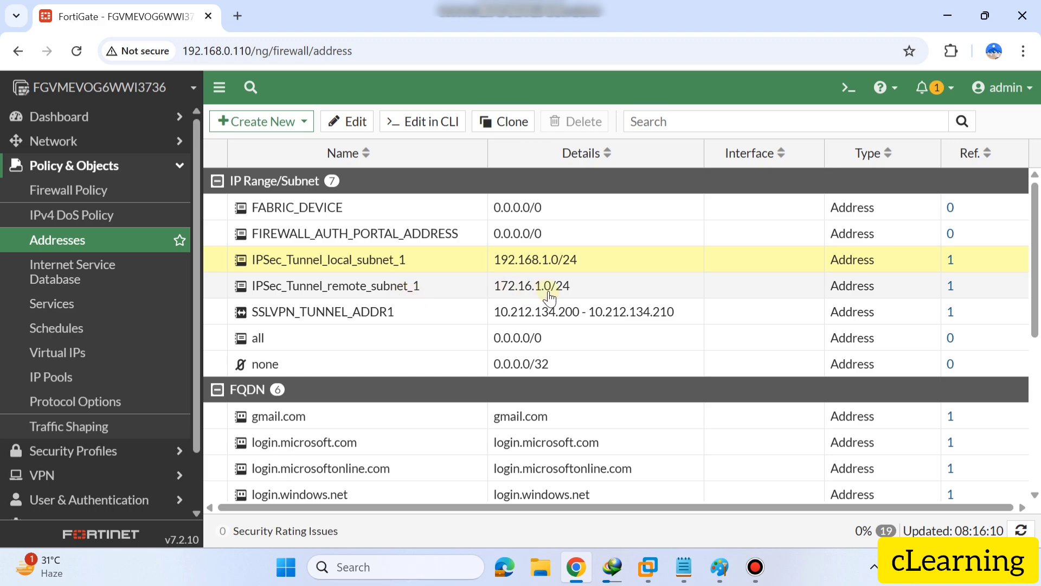
click(446, 293)
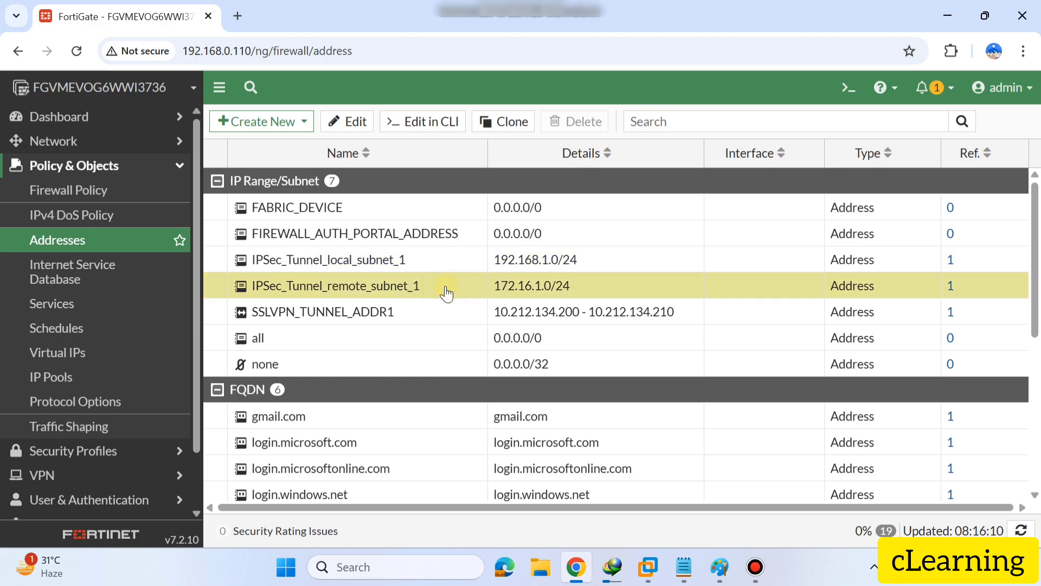
Review the wizard-created firewall policies and inspect the interfaces of the vpn_IPSec_Tunnel_remote_0 policy
click(89, 188)
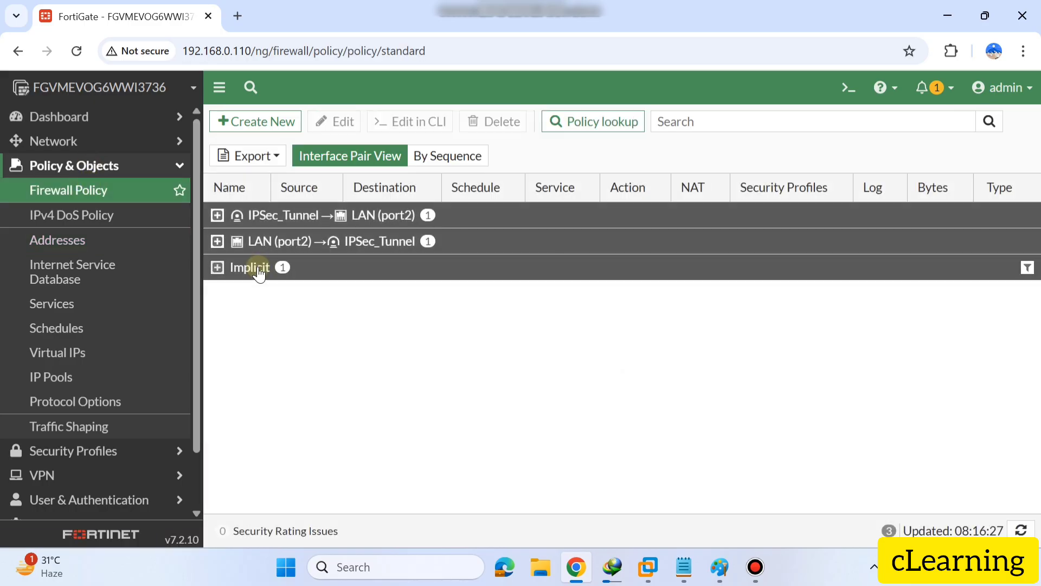
click(216, 217)
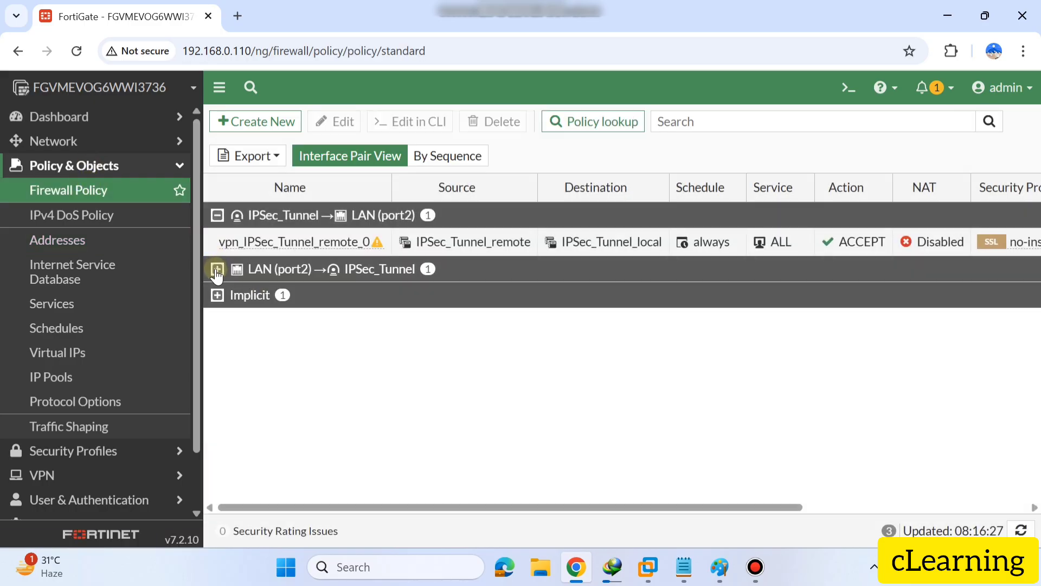
click(216, 270)
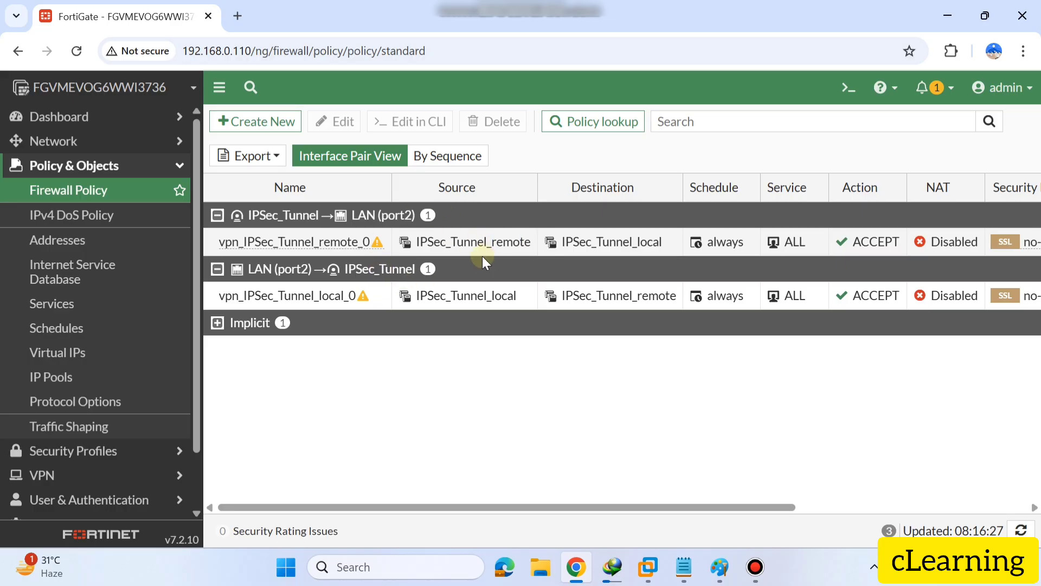
double_click(306, 248)
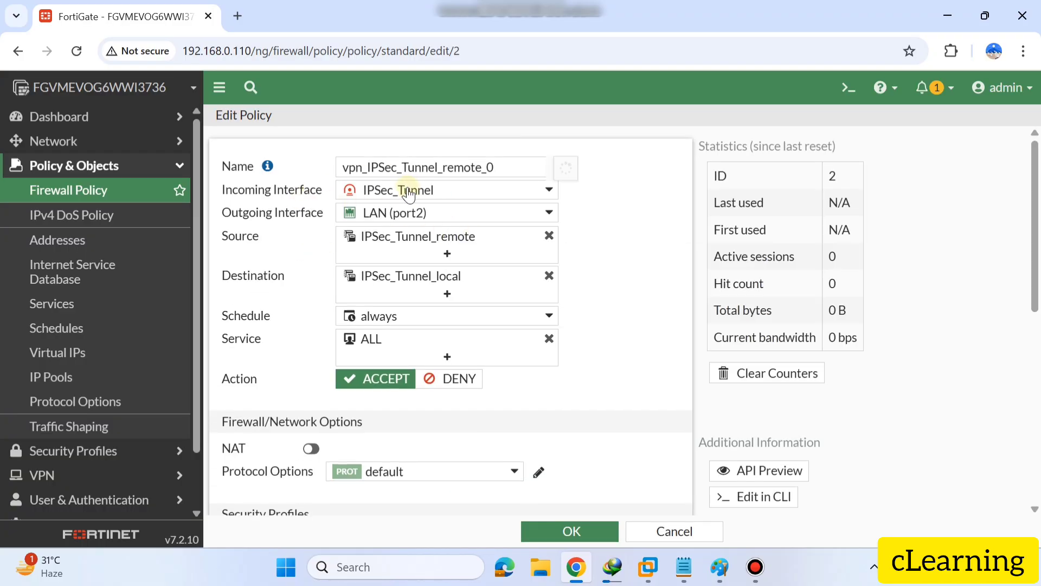
mouse_move(409, 195)
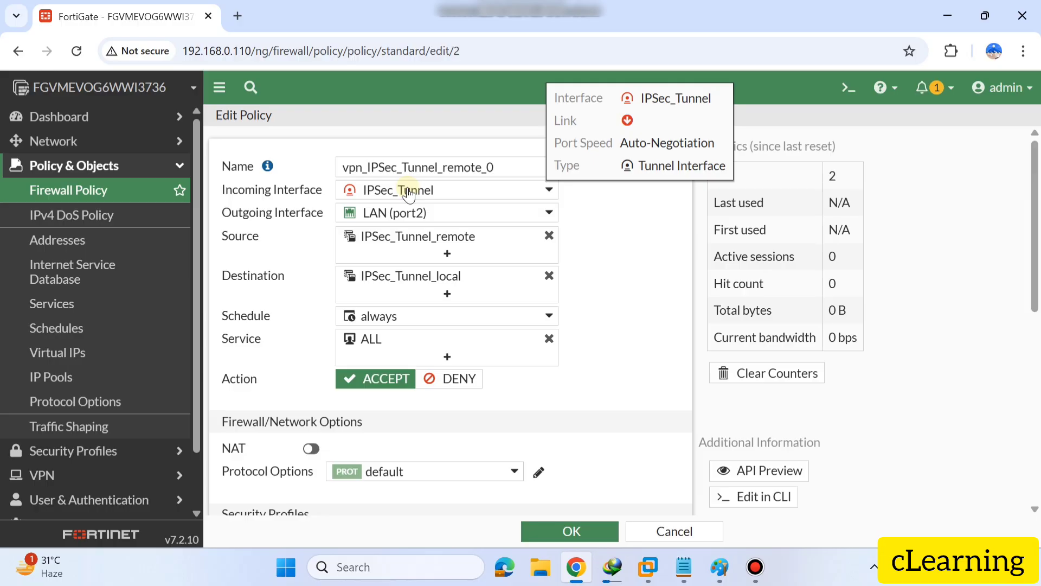
mouse_move(408, 218)
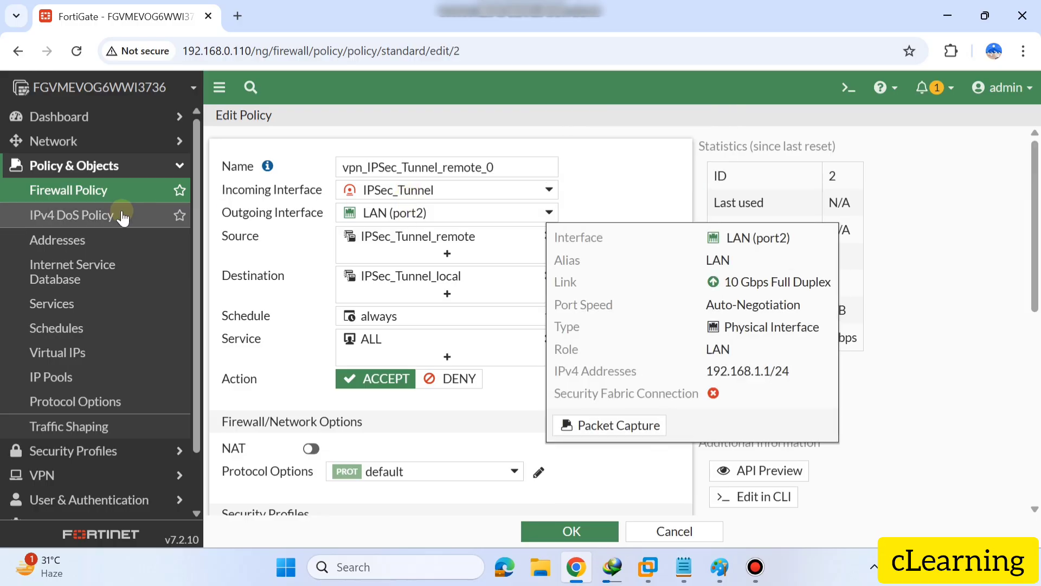
click(98, 193)
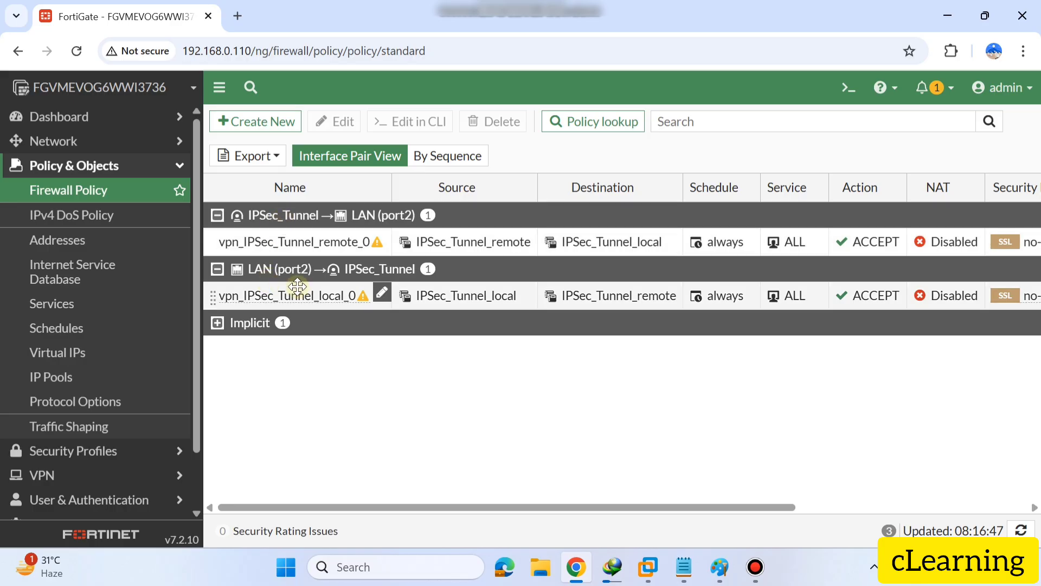
Open the vpn_IPSec_Tunnel_local_0 policy and examine its interfaces, source, destination and the selectable services
double_click(434, 305)
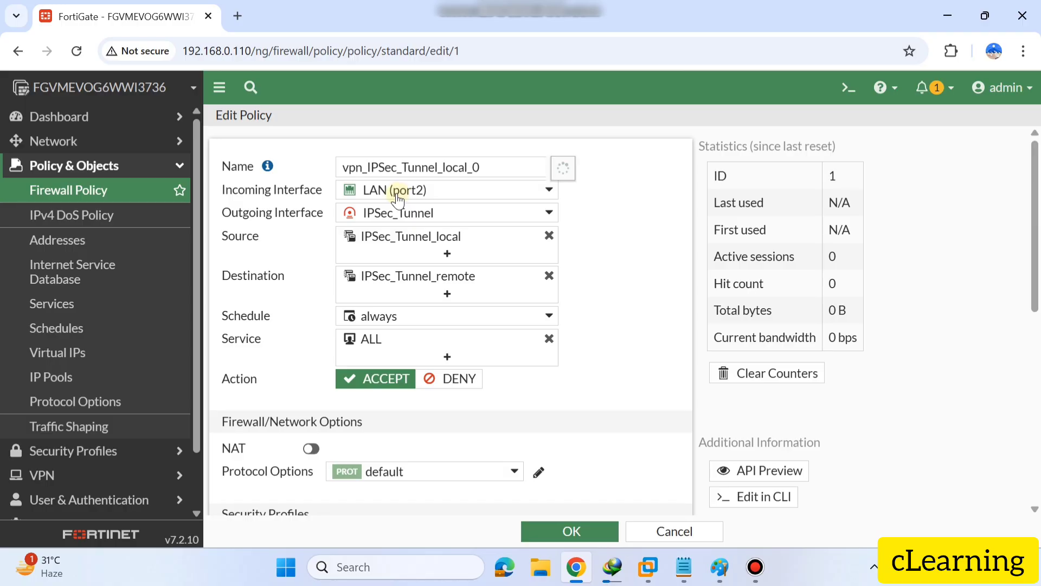
mouse_move(397, 197)
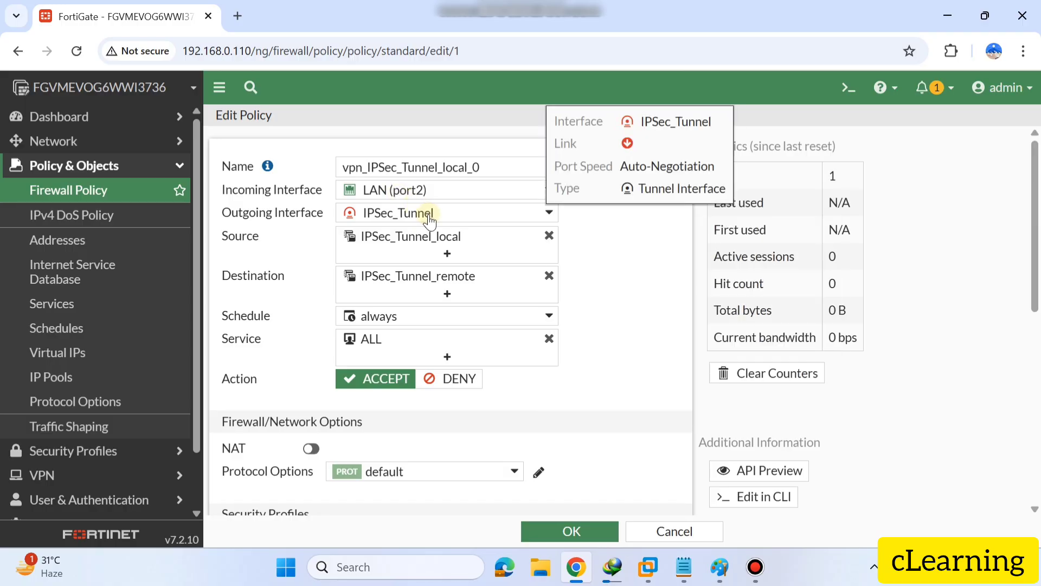
mouse_move(421, 240)
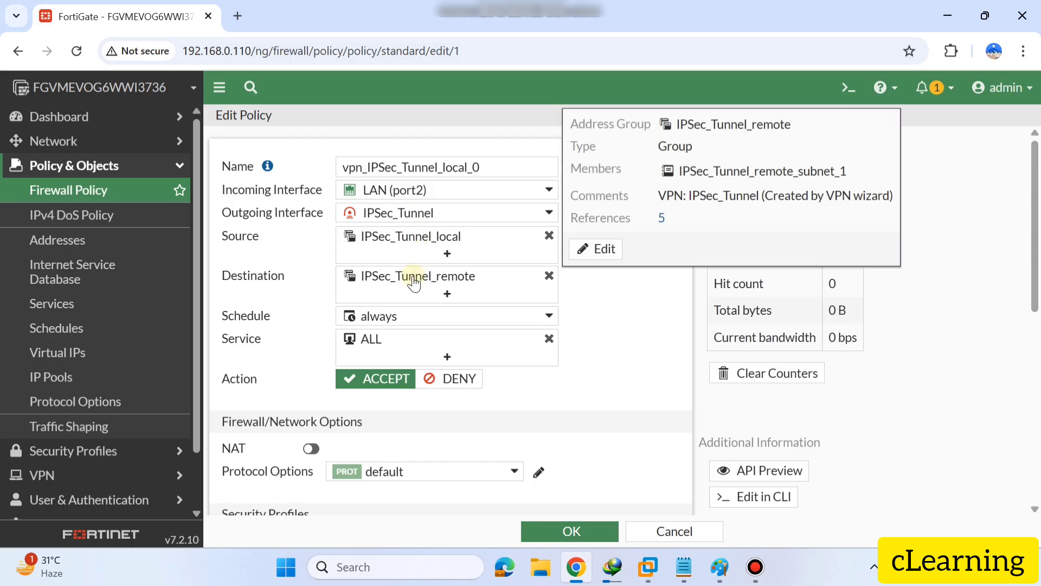
click(388, 339)
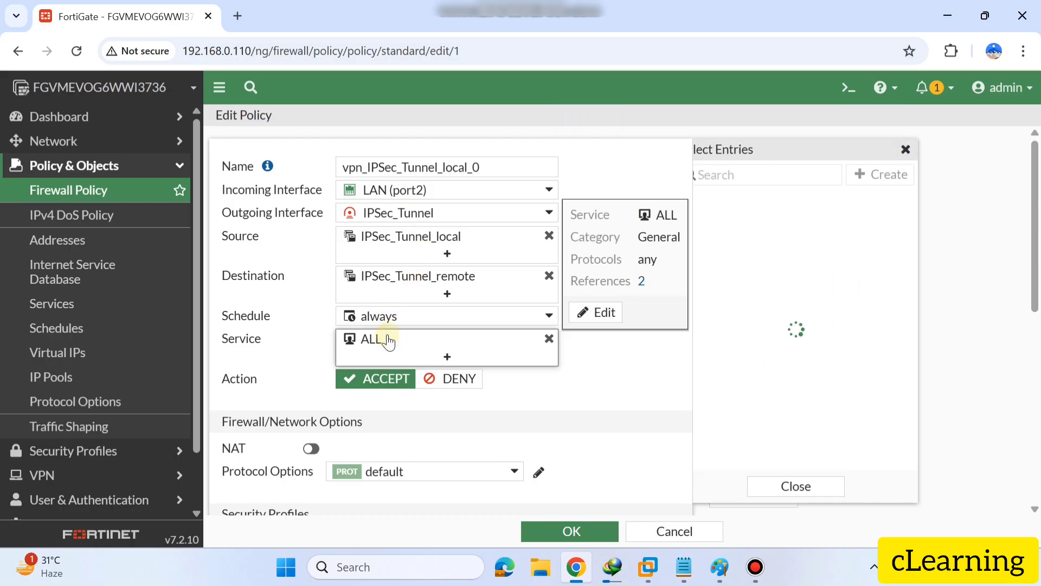
scroll(754, 266, down, 10)
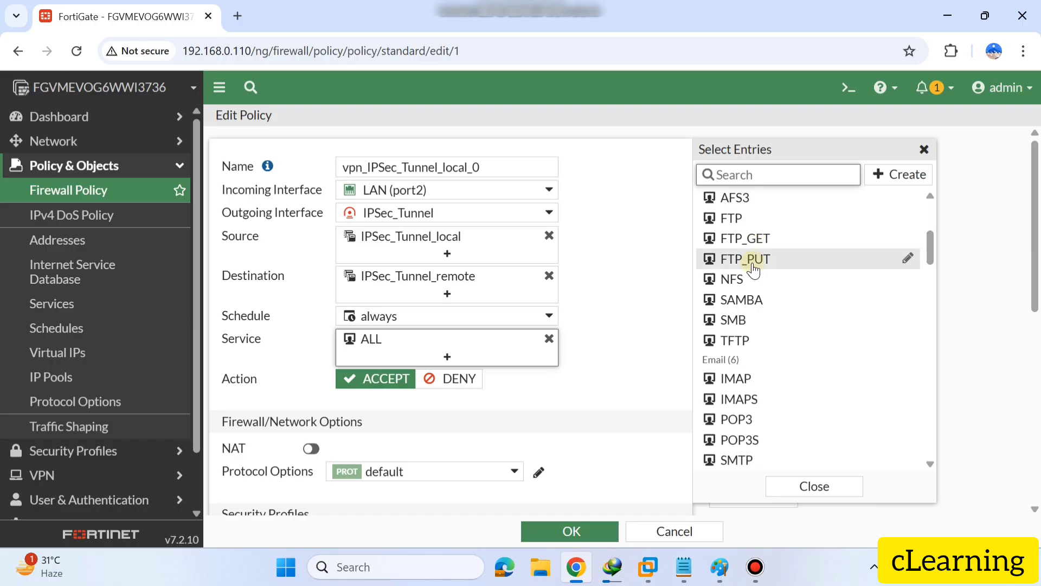
scroll(754, 269, down, 5)
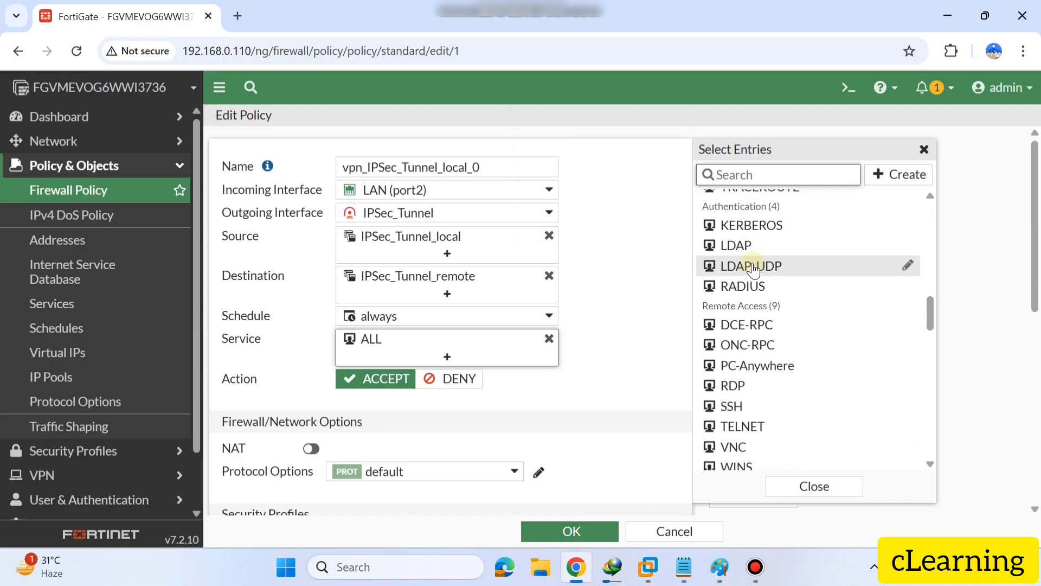
click(603, 362)
scroll(603, 363, down, 3)
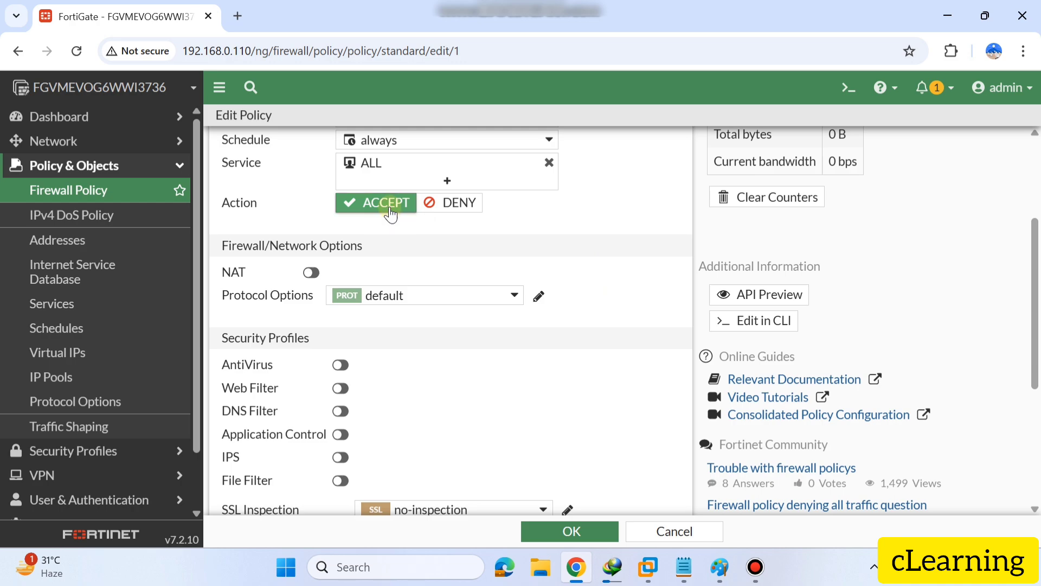
click(311, 273)
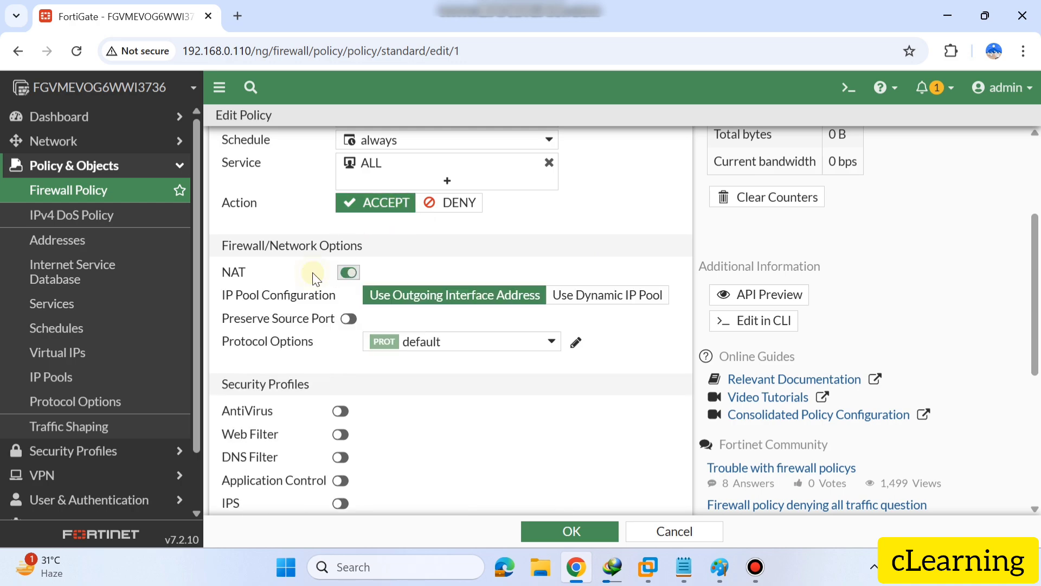
click(343, 275)
Enable AntiVirus, Web Filter, DNS Filter and Application Control with their default profiles on the vpn_IPSec_Tunnel_local_0 policy
scroll(379, 340, down, 3)
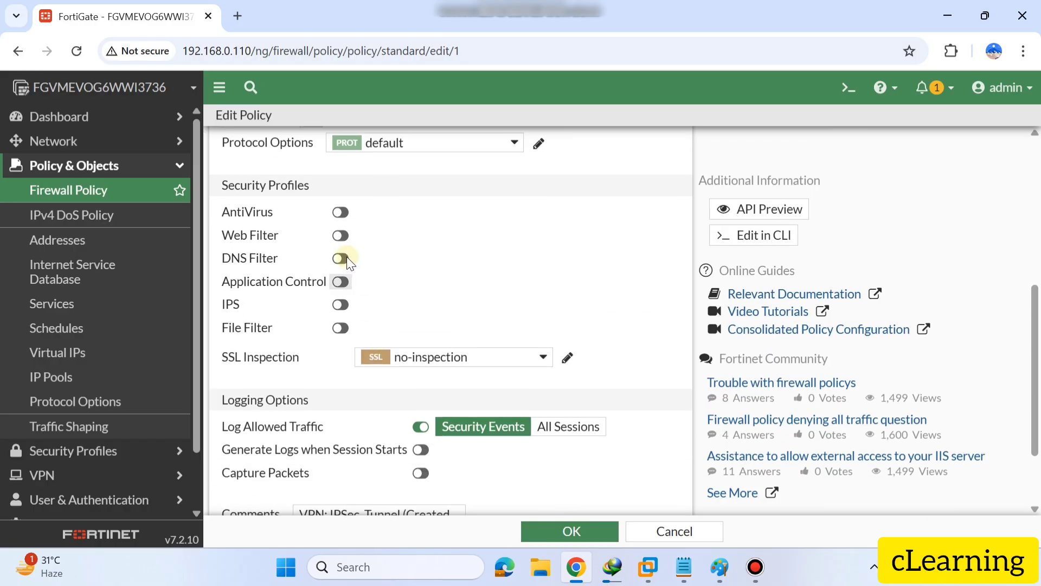
click(340, 214)
click(341, 236)
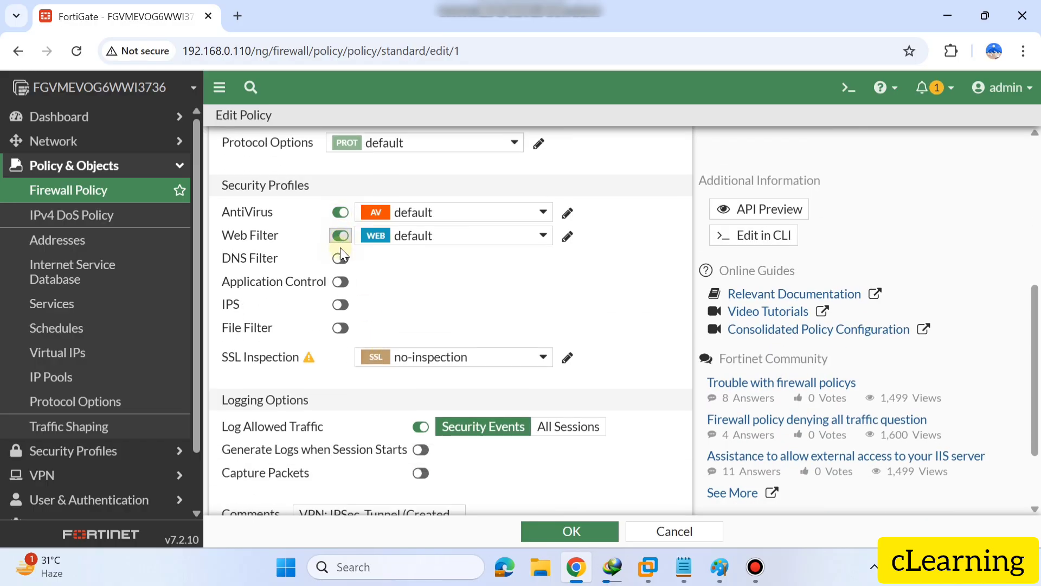
click(340, 258)
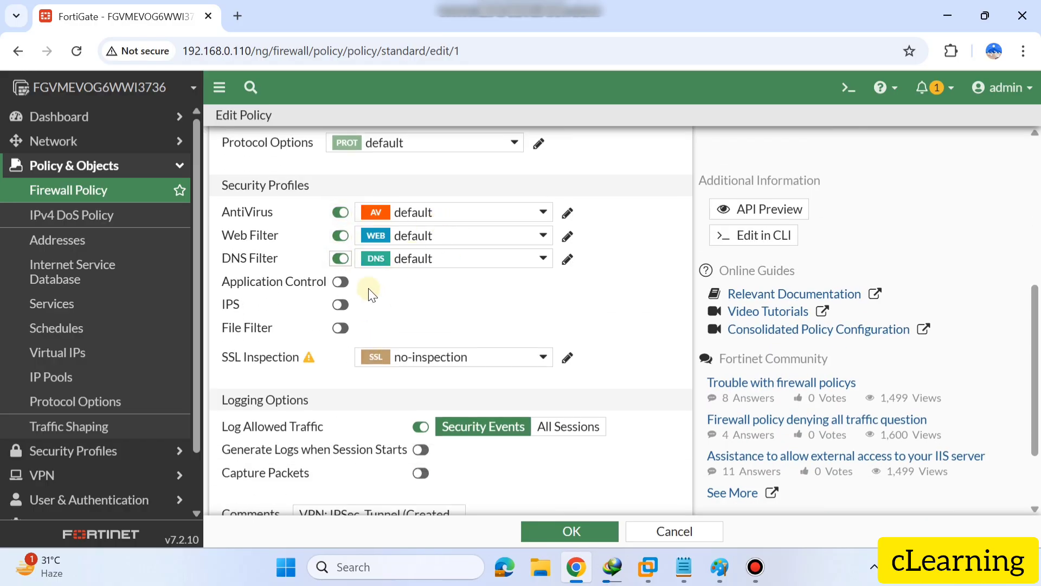
click(341, 281)
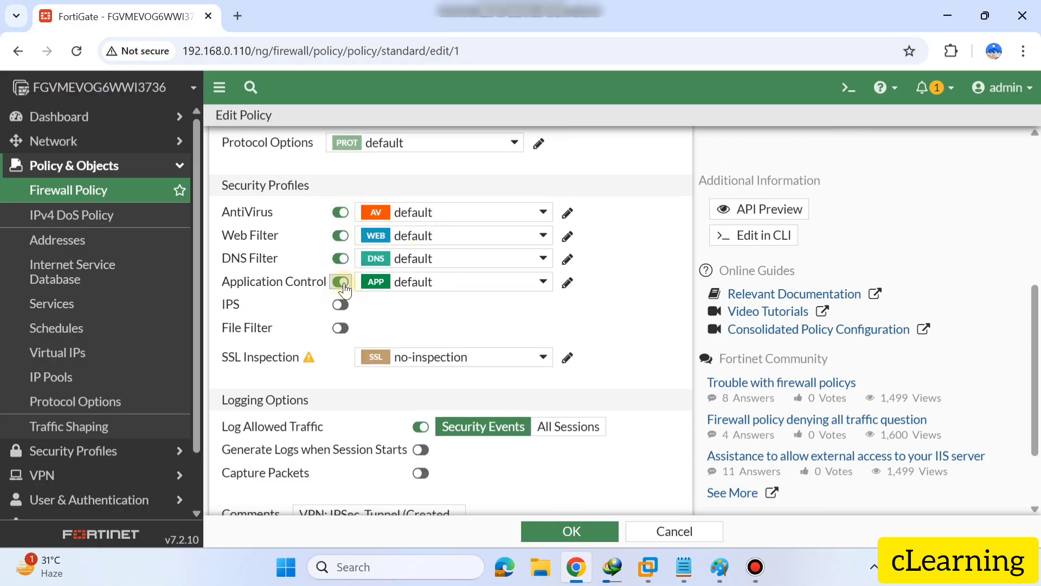
click(470, 217)
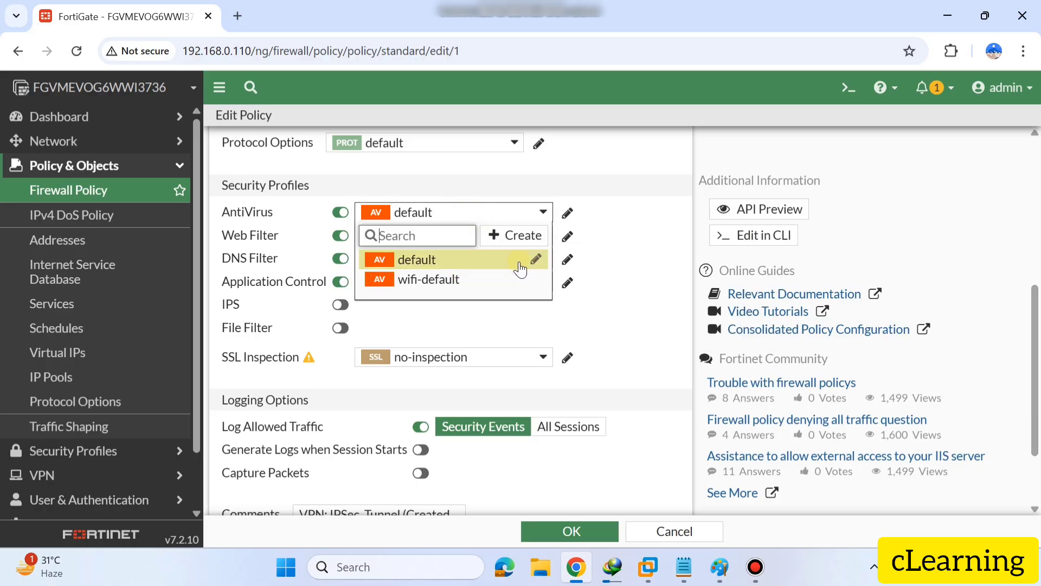
click(526, 241)
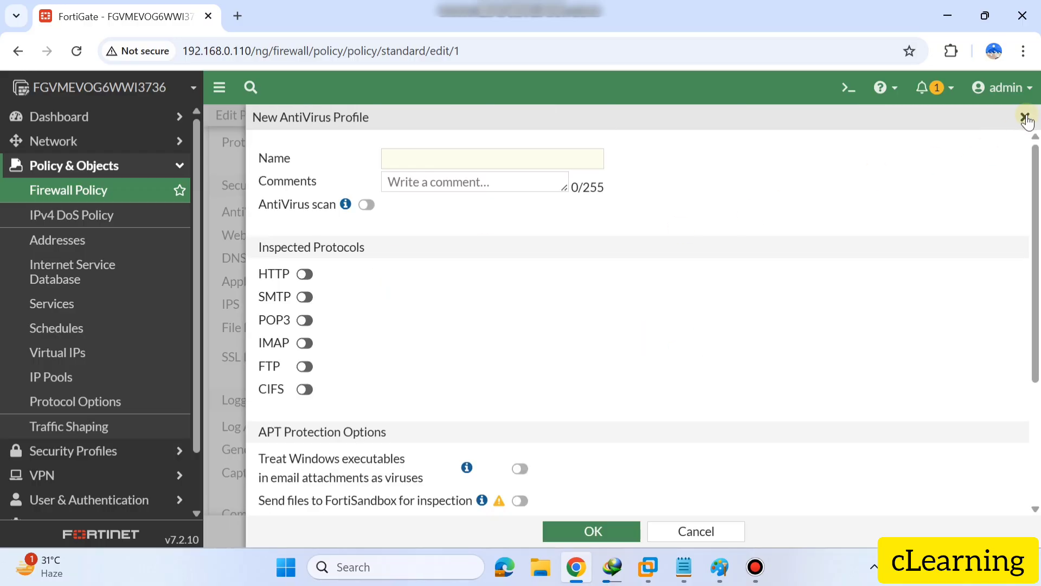
click(1024, 118)
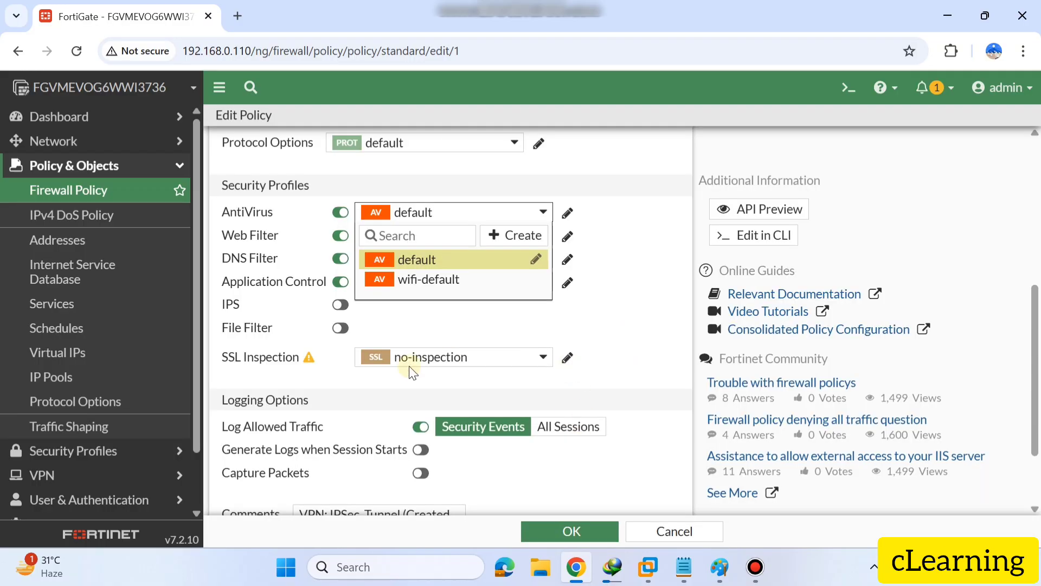
click(460, 309)
Set allowed-traffic logging to All Sessions on the local-to-remote policy and save it, accepting the no-inspection SSL profile
scroll(455, 312, down, 1)
scroll(454, 311, down, 3)
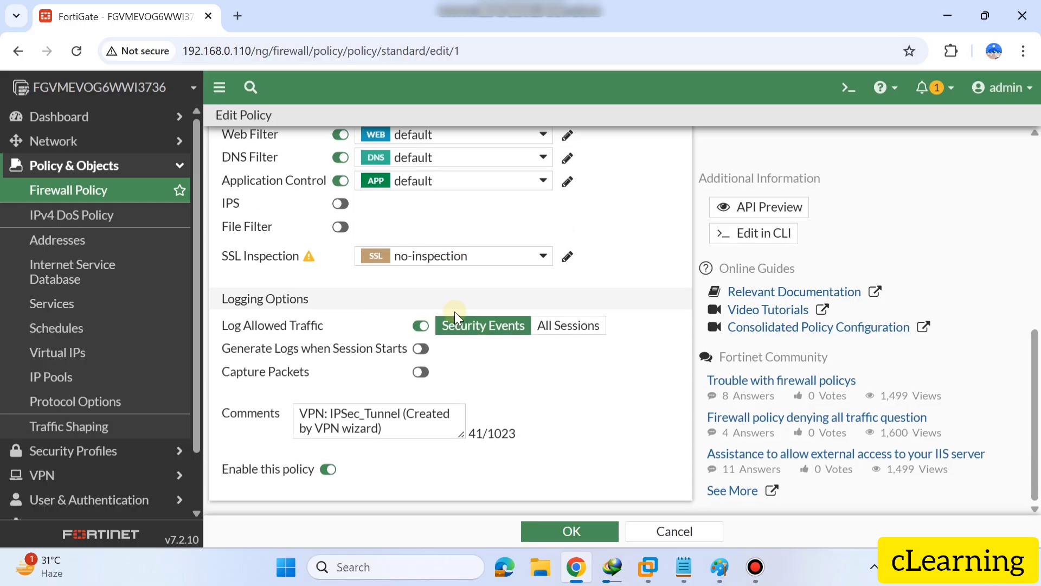
click(576, 328)
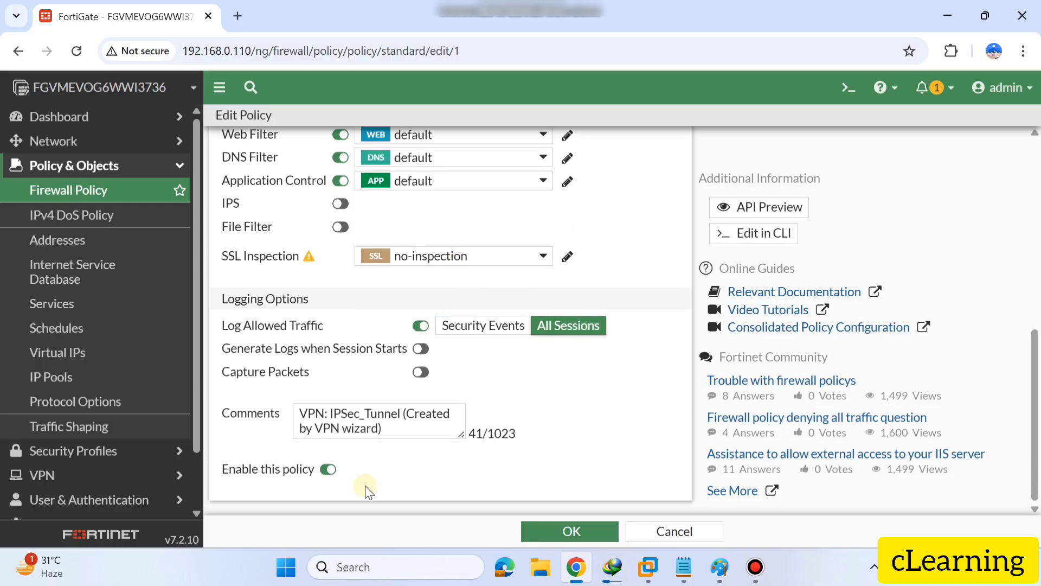
click(571, 531)
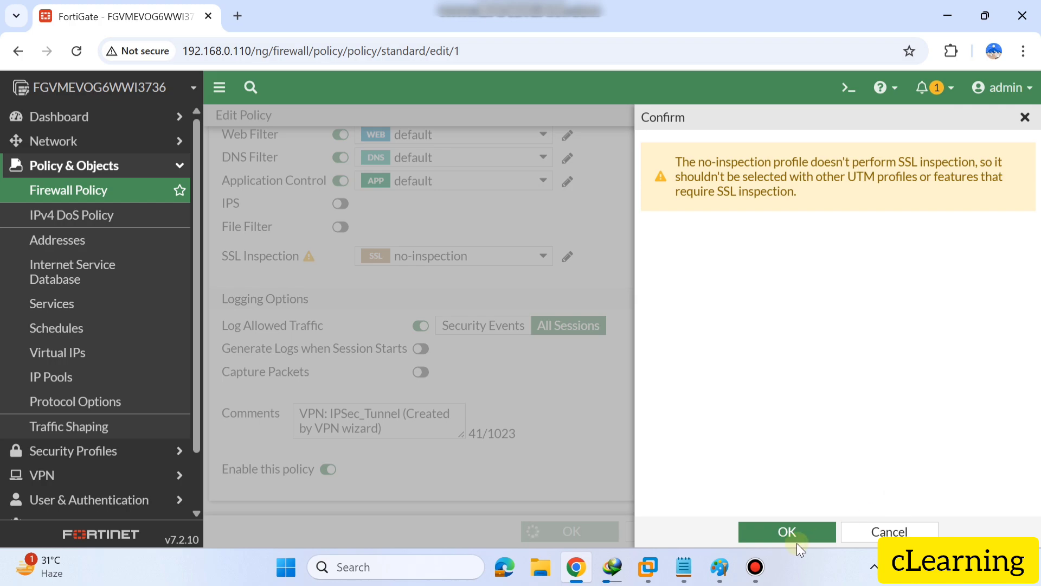
click(792, 536)
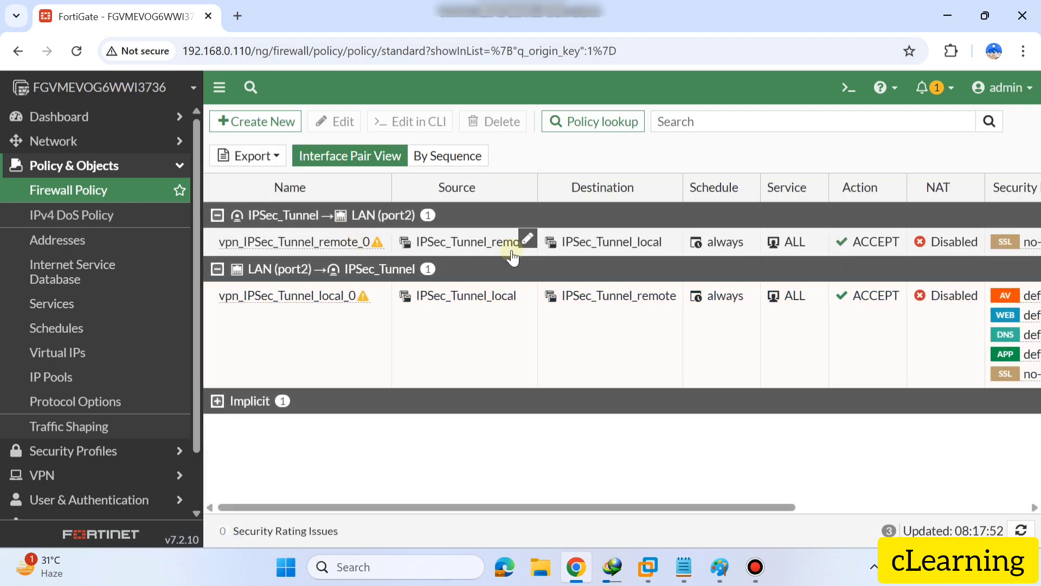
Set allowed-traffic logging to All Sessions on the vpn_IPSec_Tunnel_remote_0 policy and save it
double_click(490, 243)
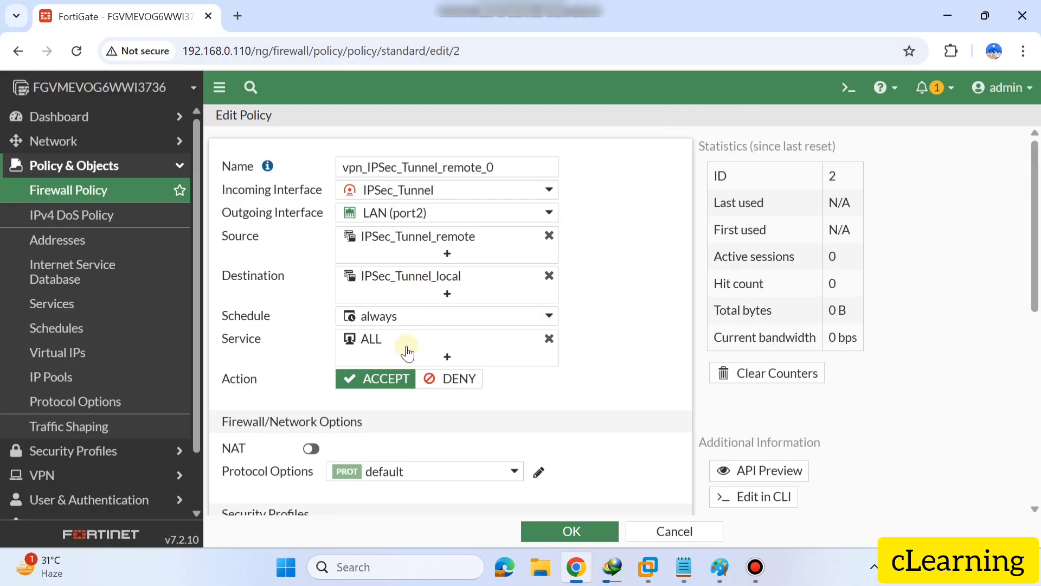
scroll(430, 344, down, 4)
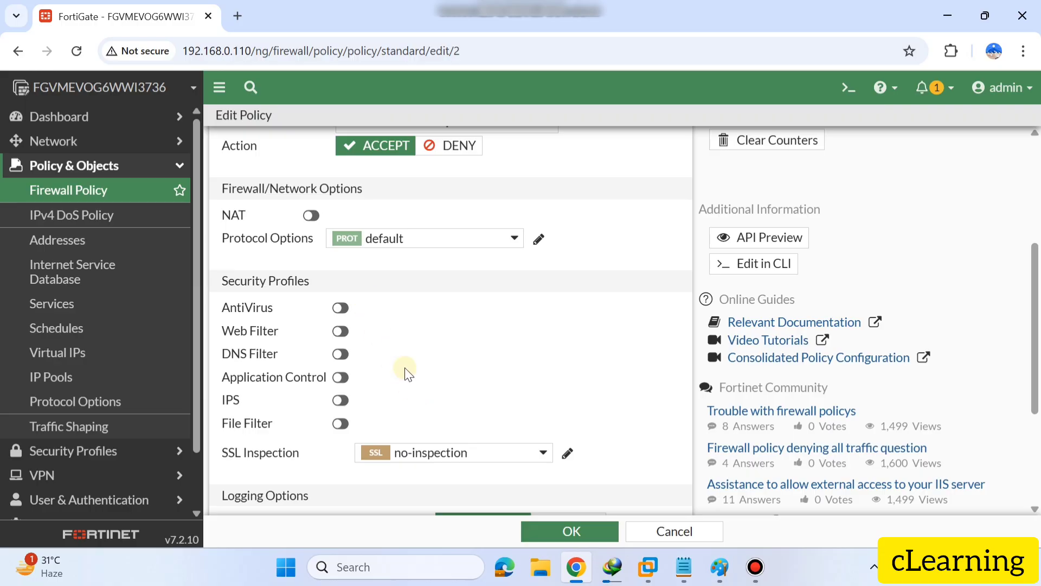
scroll(407, 374, down, 3)
click(564, 330)
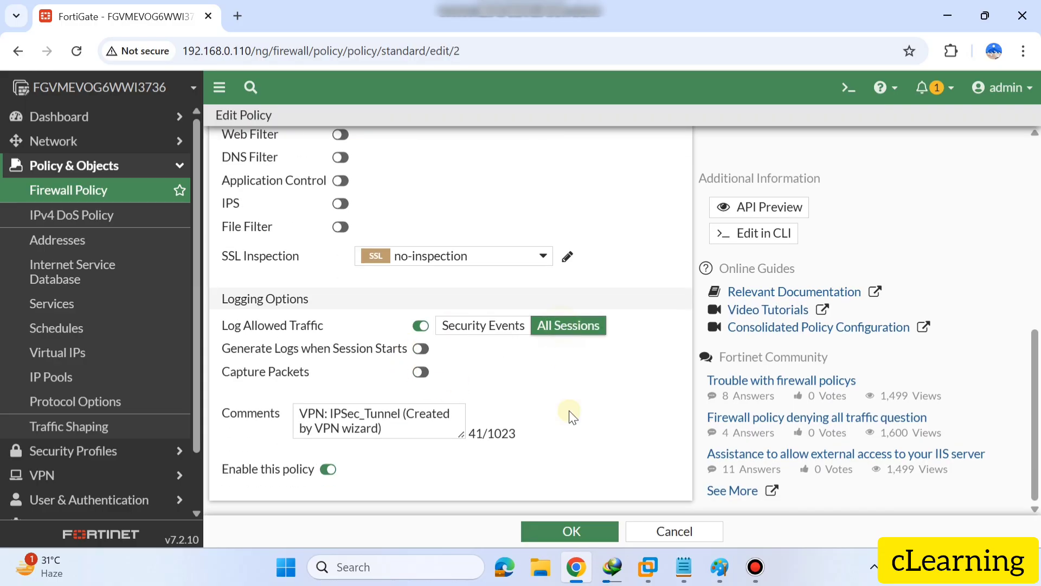
click(574, 531)
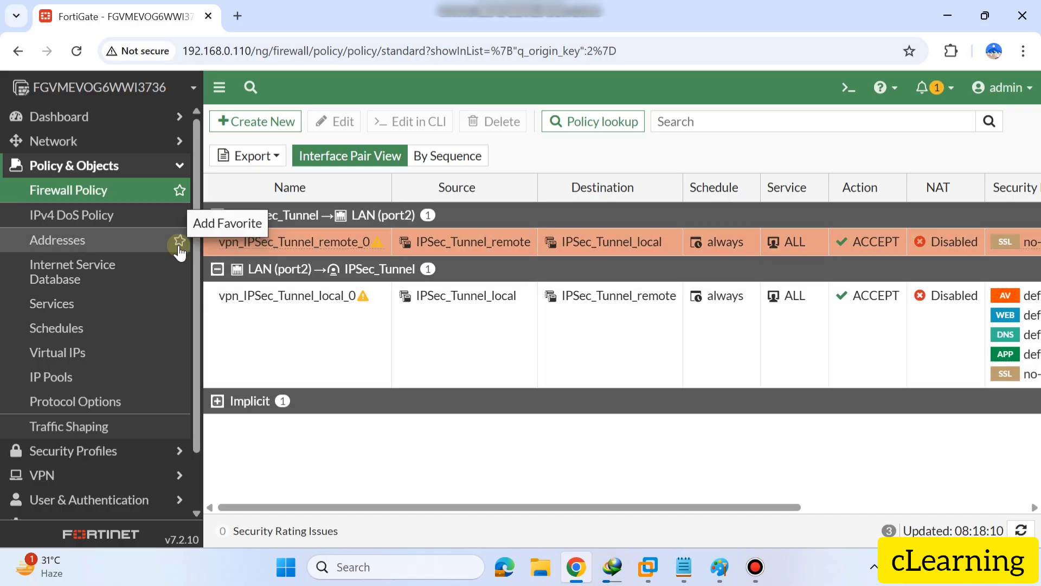
Expand the IPsec monitor on the Network dashboard to full screen and select the IPSec_Tunnel entry
click(82, 125)
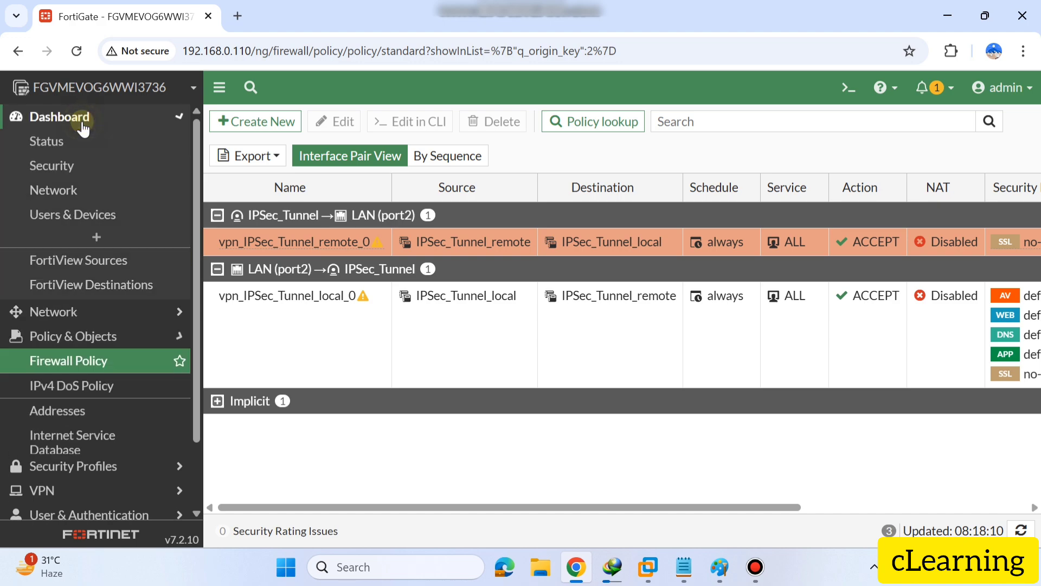
click(92, 189)
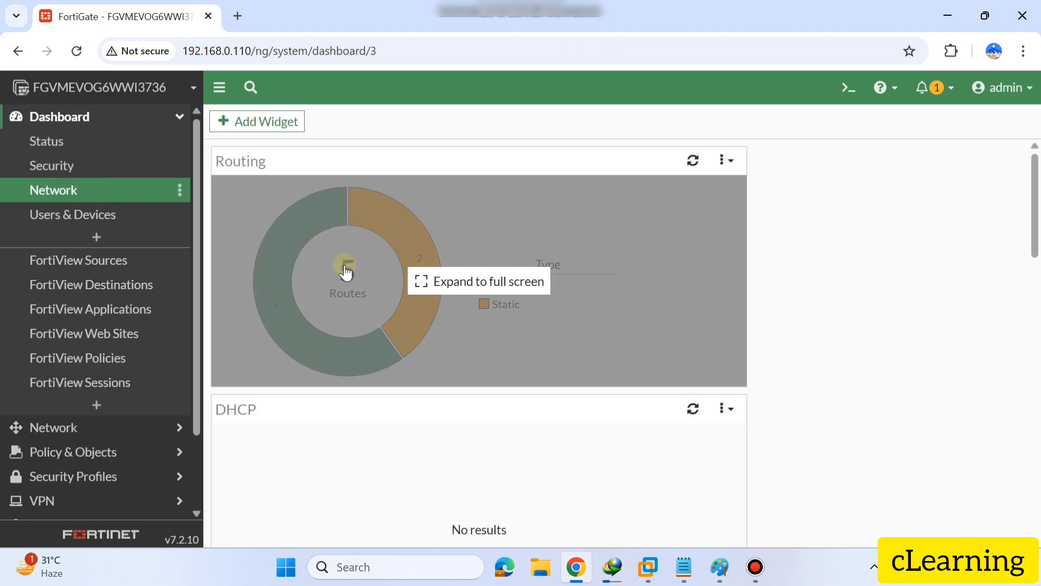
scroll(340, 260, down, 10)
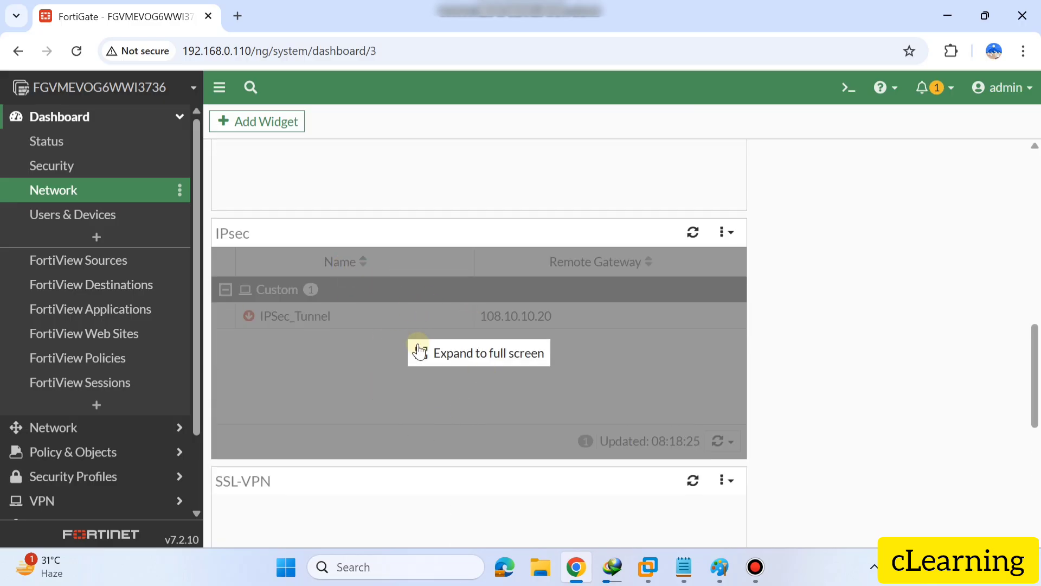
click(418, 350)
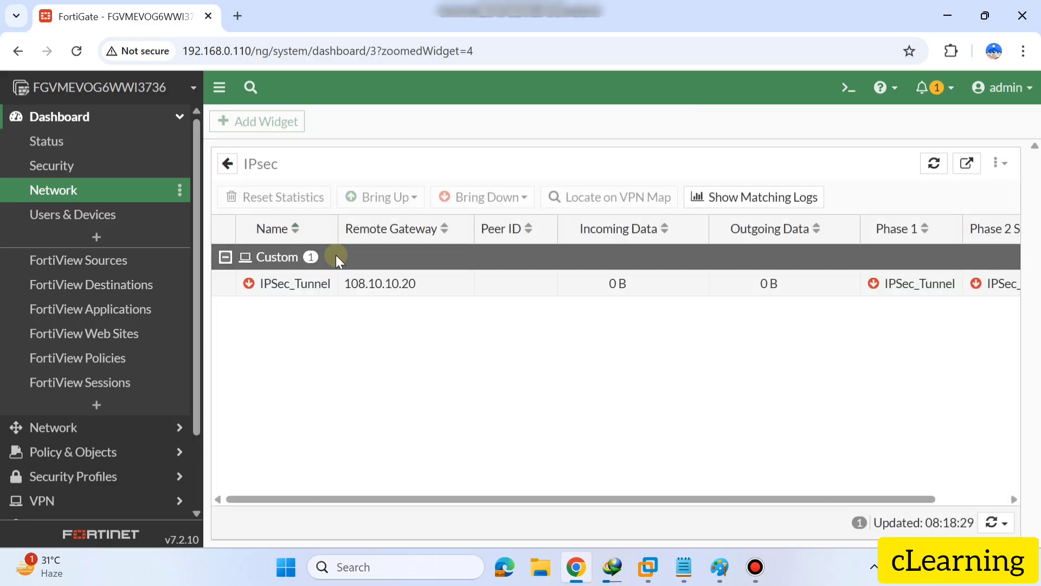
click(439, 283)
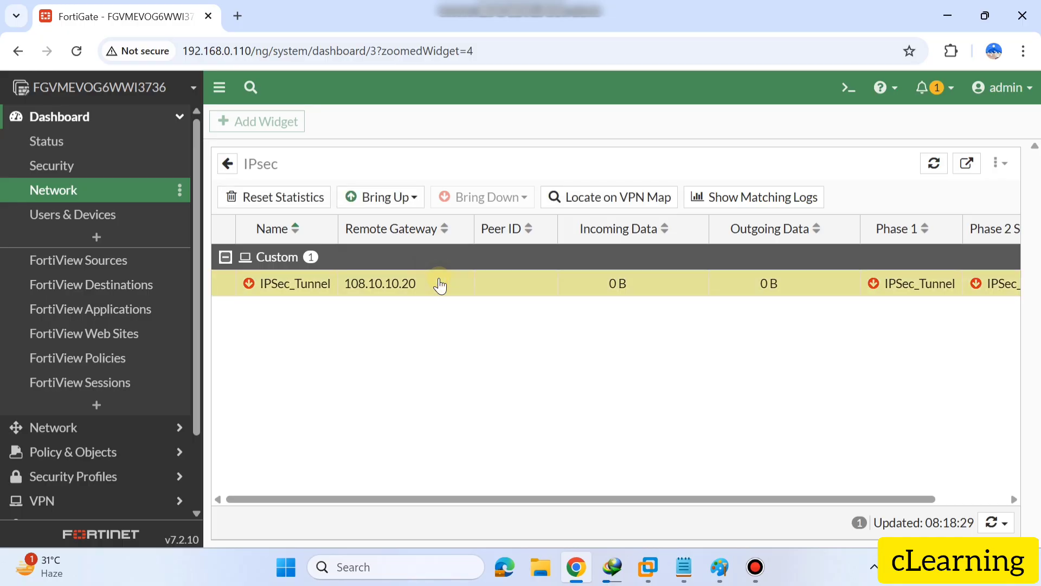
Try to bring up the IPSec_Tunnel entry's Phase 2 selectors, repeating the attempt and choosing All Phase 2 Selectors on the last try
click(389, 198)
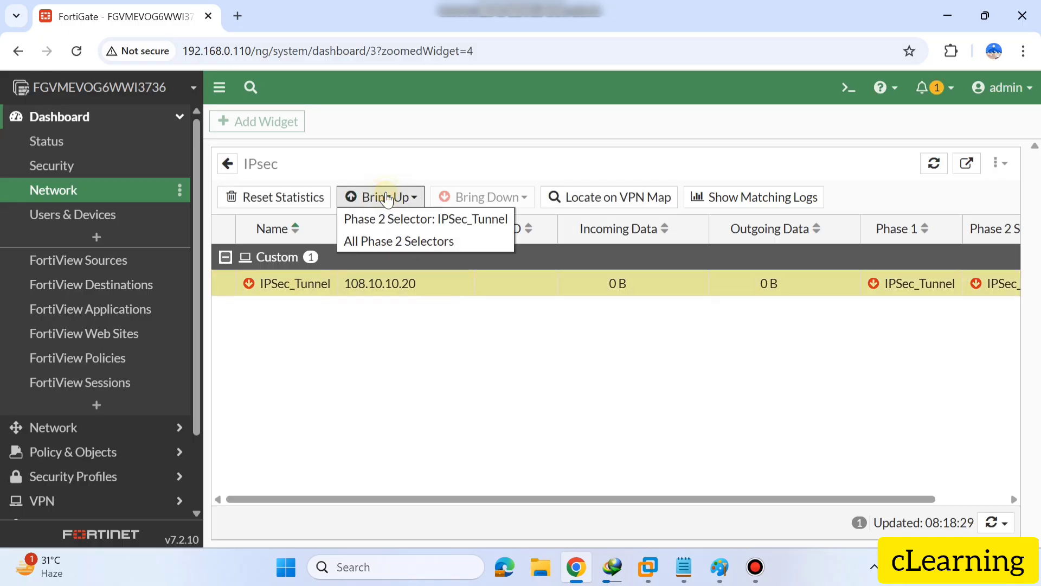
click(425, 242)
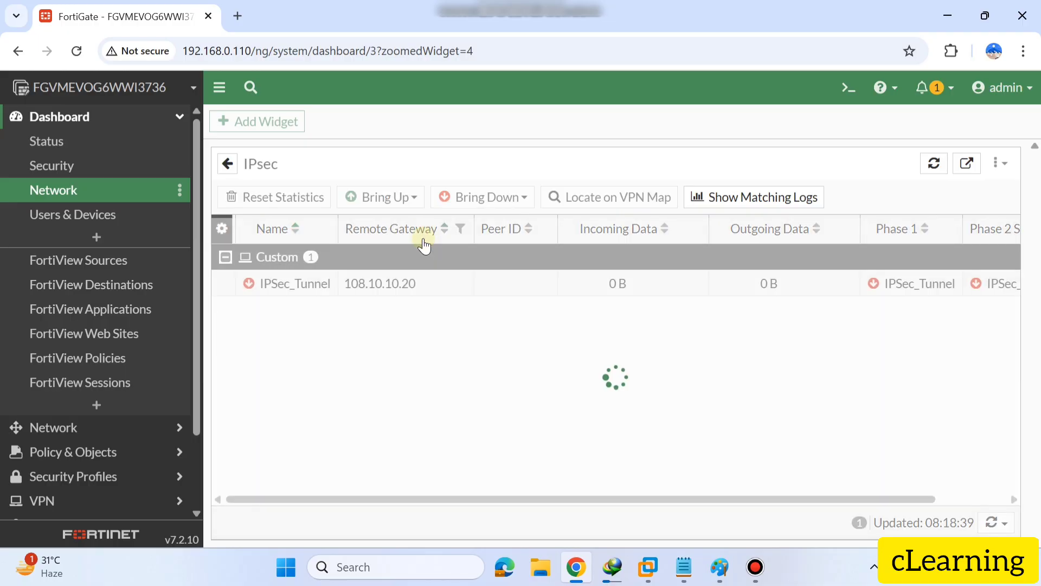
click(420, 282)
right_click(432, 288)
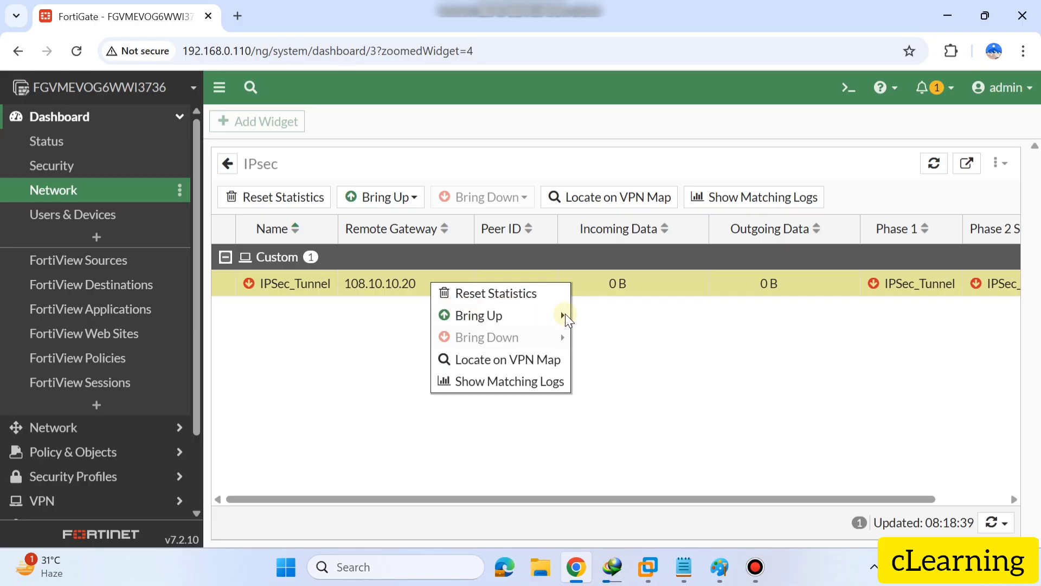
mouse_move(553, 320)
click(627, 320)
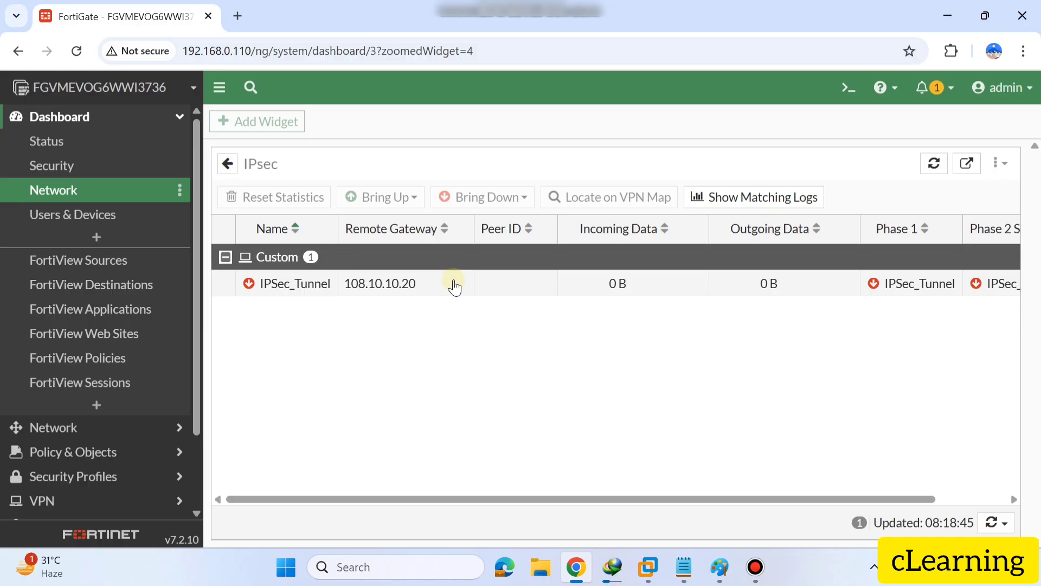
click(450, 278)
click(393, 205)
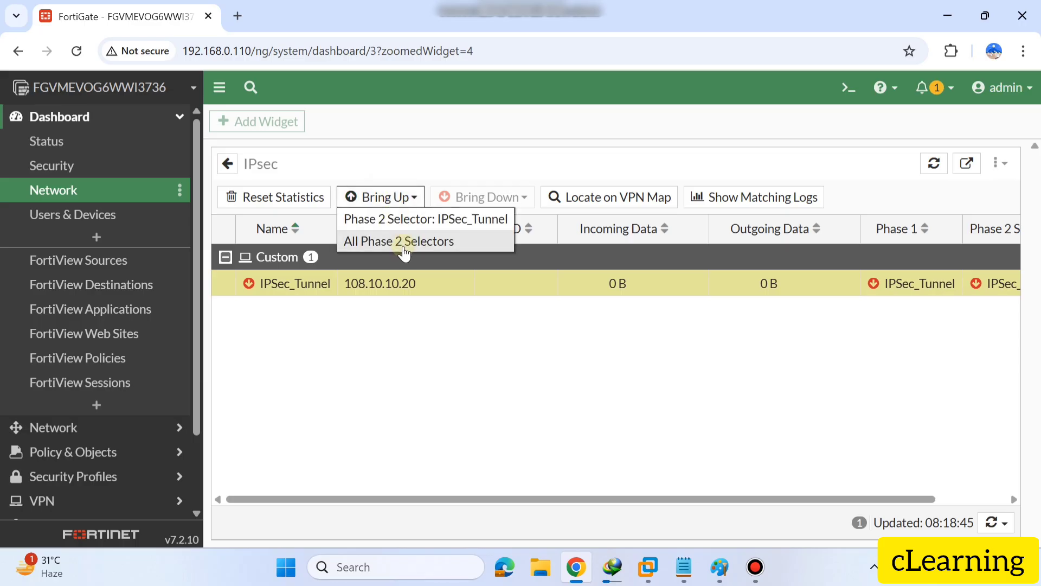
click(404, 241)
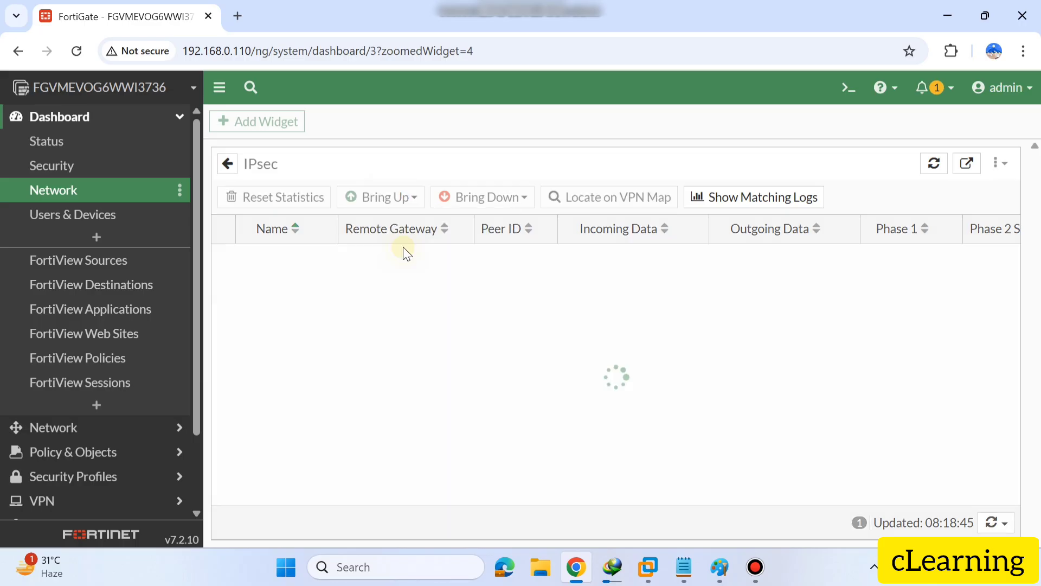